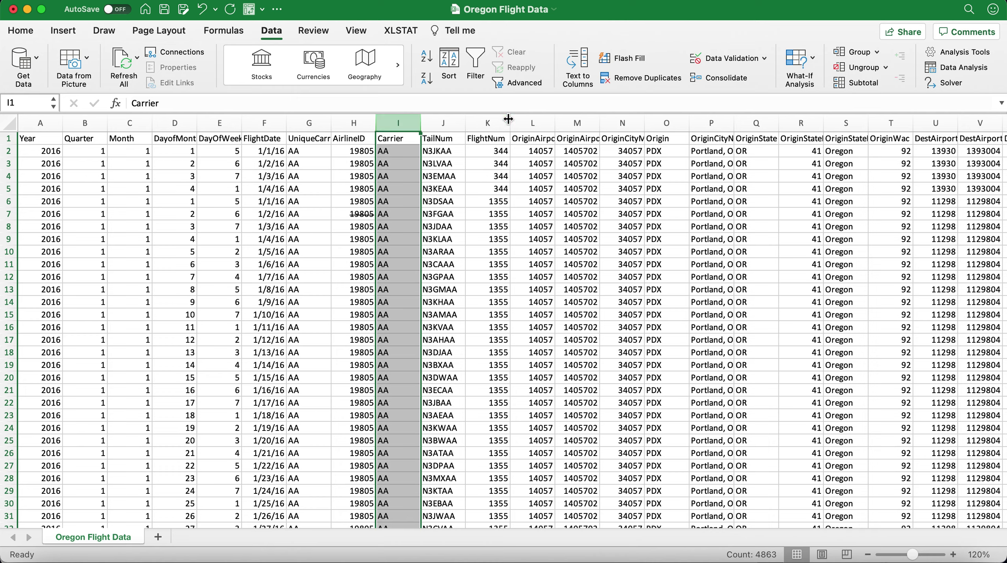
Step: Look over the Origin and Carrier columns in the Oregon Flight Data sheet
{"action": "left_click", "coordinate": [505, 119]}
{"action": "left_click", "coordinate": [661, 122]}
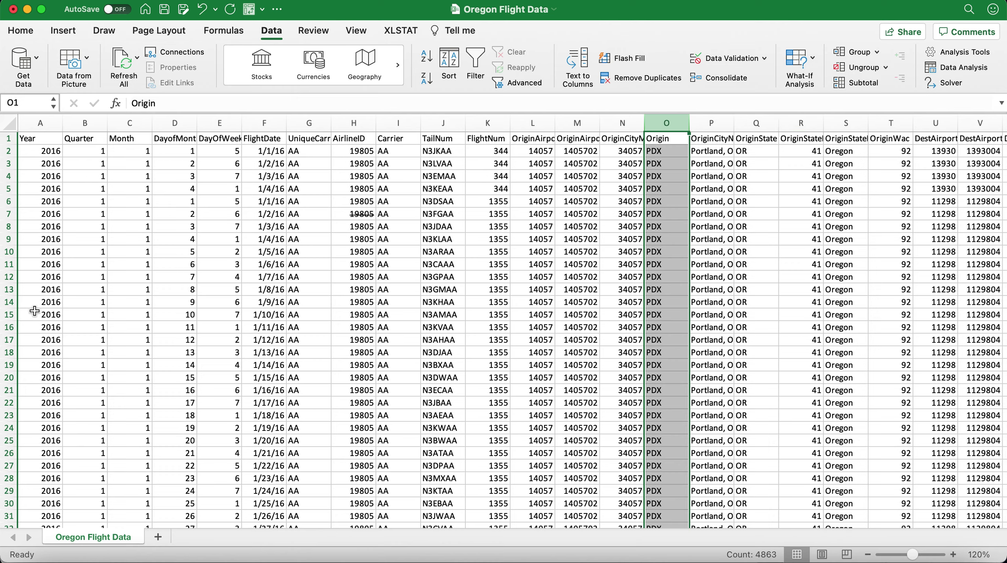
{"action": "left_click", "coordinate": [412, 130]}
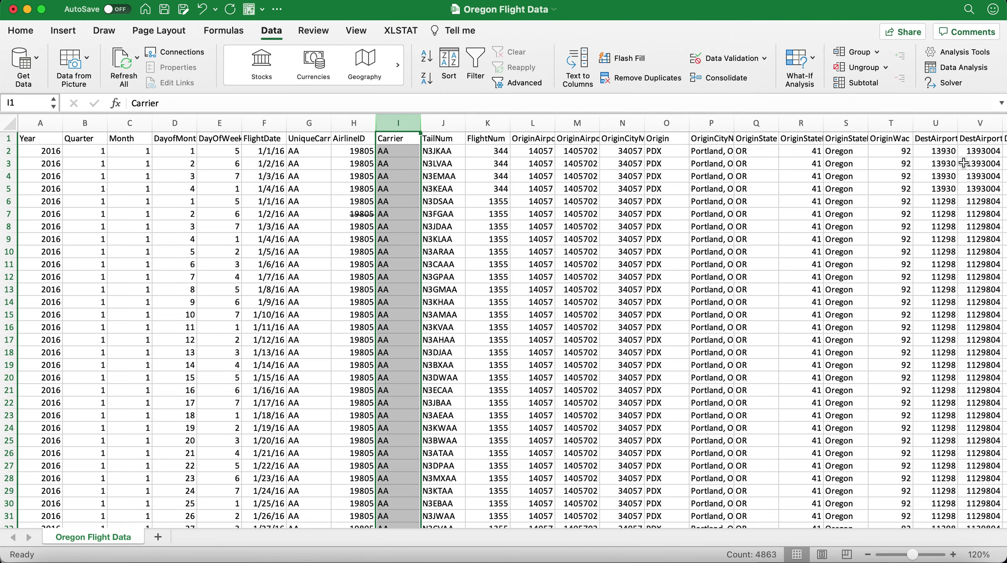
{"action": "left_click_drag", "start_coordinate": [1001, 142], "coordinate": [1003, 229]}
{"action": "left_click_drag", "start_coordinate": [1003, 161], "coordinate": [1005, 132]}
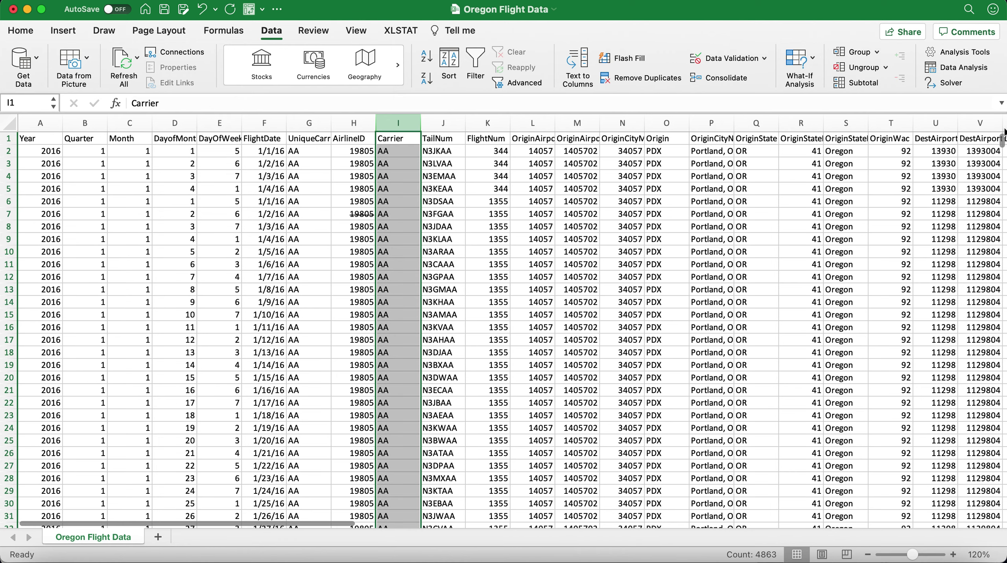
Step: Turn on column filters for the flight data and filter the Carrier column to show only AS
{"action": "left_click", "coordinate": [219, 179]}
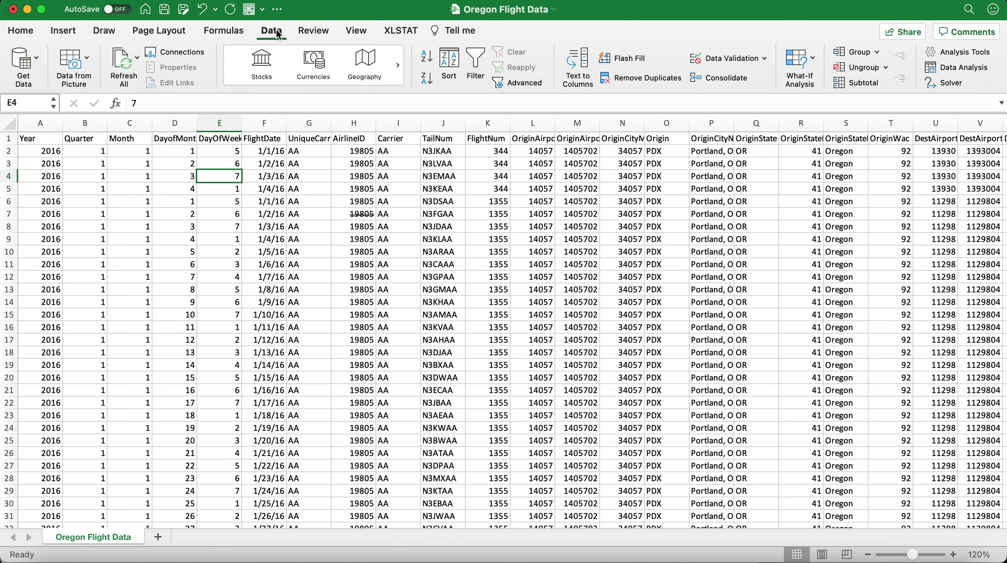
{"action": "left_click", "coordinate": [480, 60]}
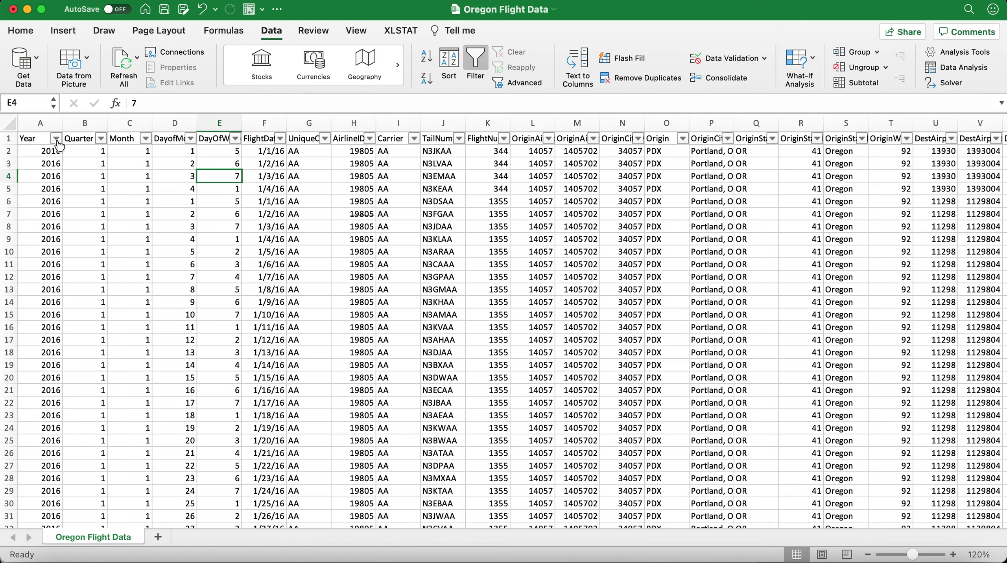
{"action": "left_click", "coordinate": [414, 138]}
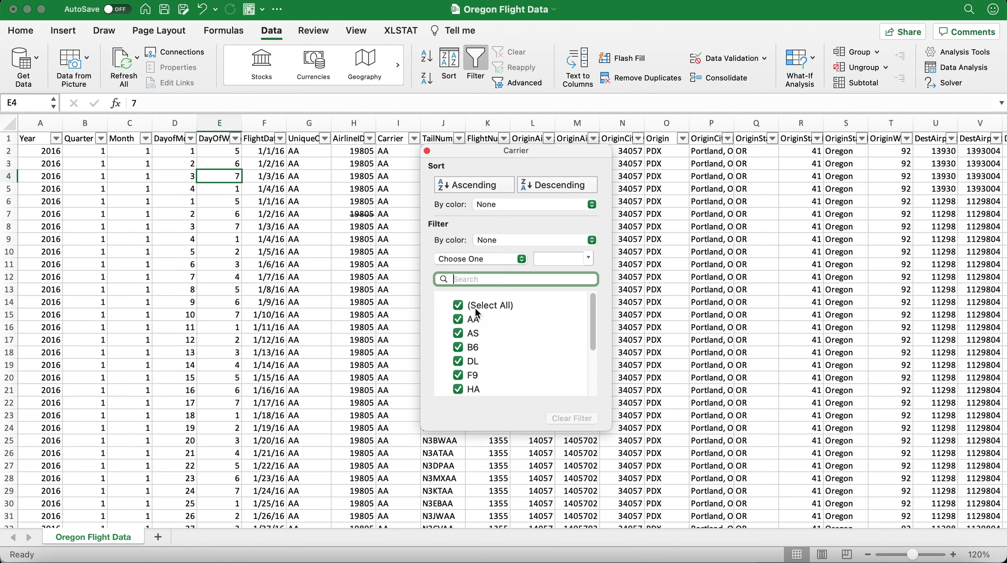
{"action": "left_click_drag", "start_coordinate": [594, 333], "coordinate": [589, 300]}
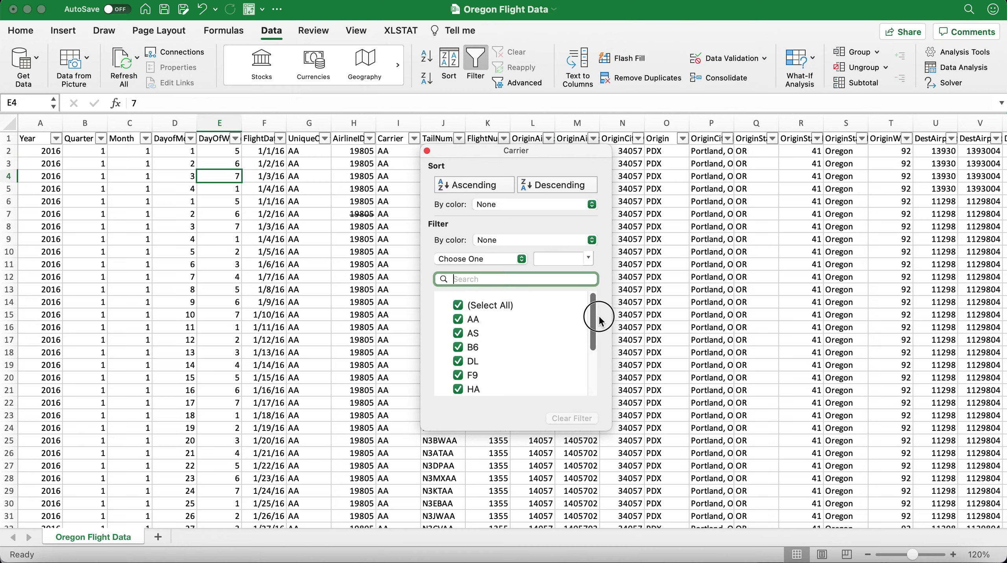
{"action": "left_click", "coordinate": [458, 306]}
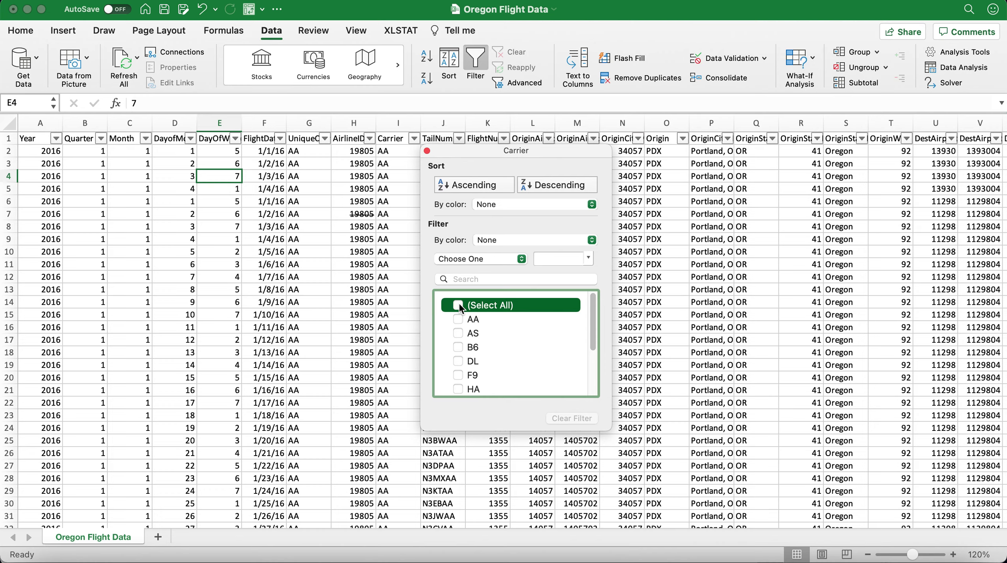
{"action": "left_click", "coordinate": [459, 333]}
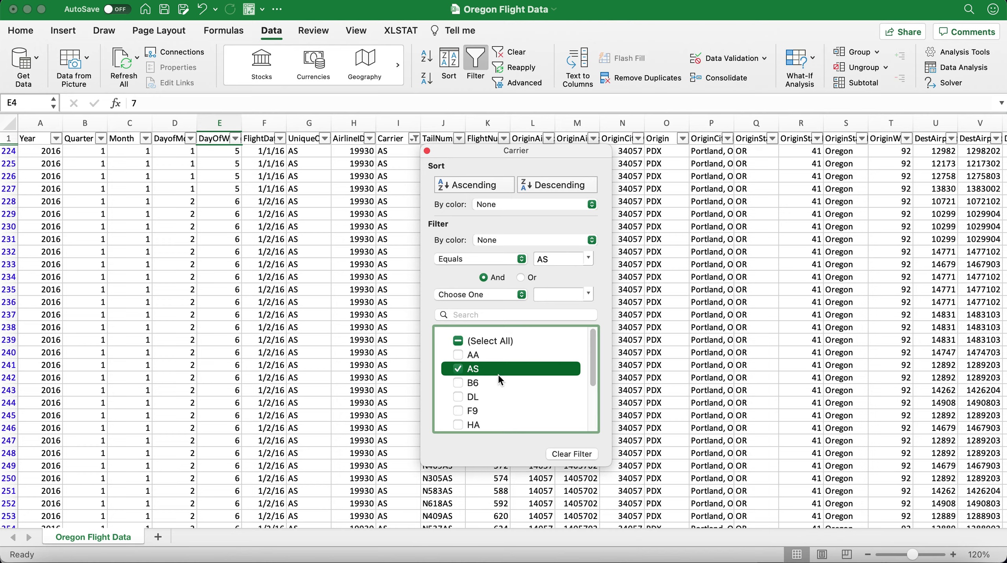
{"action": "left_click", "coordinate": [427, 151]}
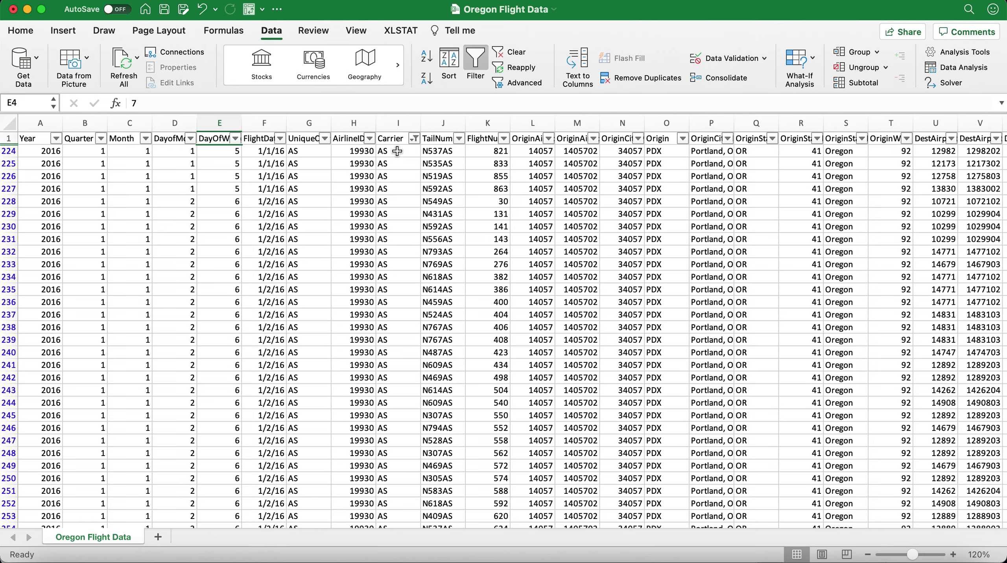
Step: Add a new blank worksheet after the Oregon Flight Data sheet
{"action": "mouse_move", "coordinate": [1002, 152]}
{"action": "left_mouse_down"}
{"action": "mouse_move", "coordinate": [996, 445]}
{"action": "mouse_move", "coordinate": [1001, 140]}
{"action": "left_mouse_up"}
{"action": "mouse_move", "coordinate": [1001, 154]}
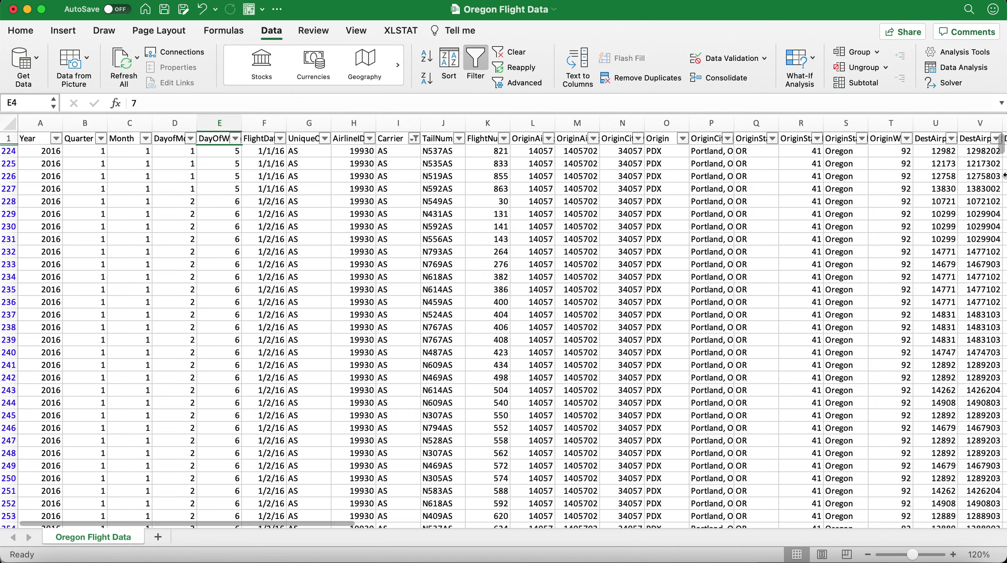
{"action": "mouse_move", "coordinate": [1002, 155]}
{"action": "left_mouse_down"}
{"action": "mouse_move", "coordinate": [1003, 488]}
{"action": "mouse_move", "coordinate": [1002, 136]}
{"action": "left_mouse_up"}
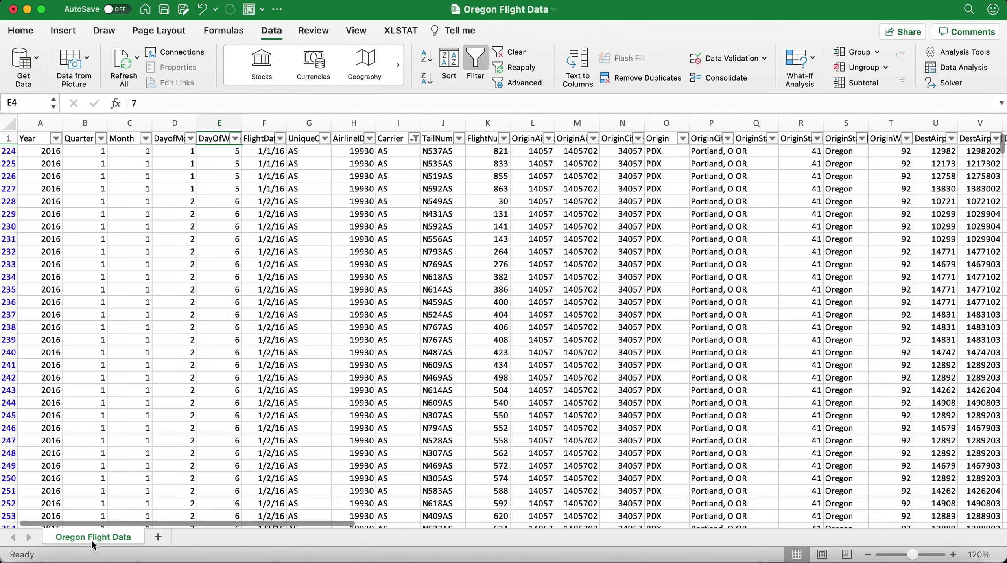
{"action": "left_click", "coordinate": [158, 537]}
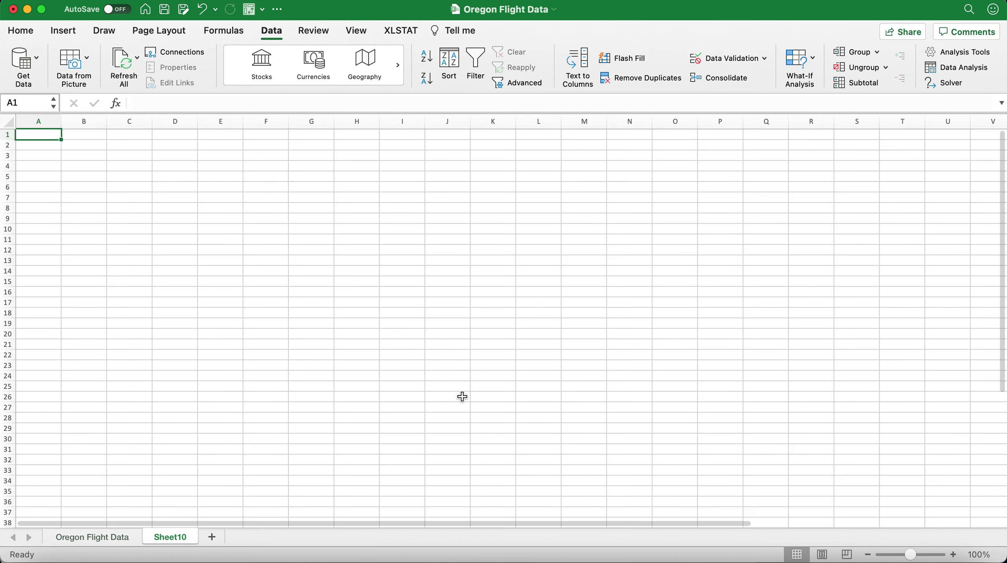
Step: Copy the entire filtered contents of the Oregon Flight Data sheet
{"action": "left_click", "coordinate": [97, 545]}
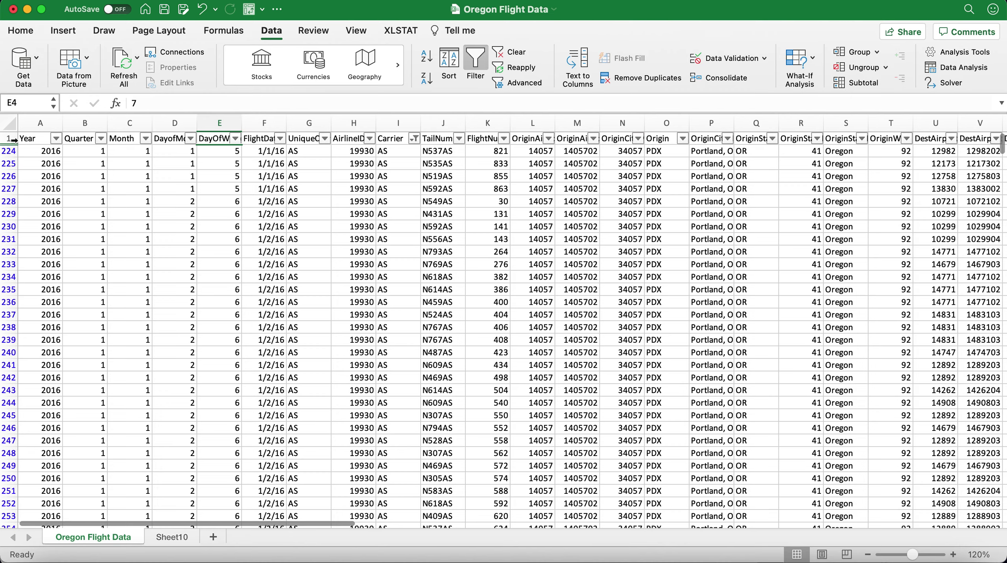
{"action": "left_click", "coordinate": [8, 121]}
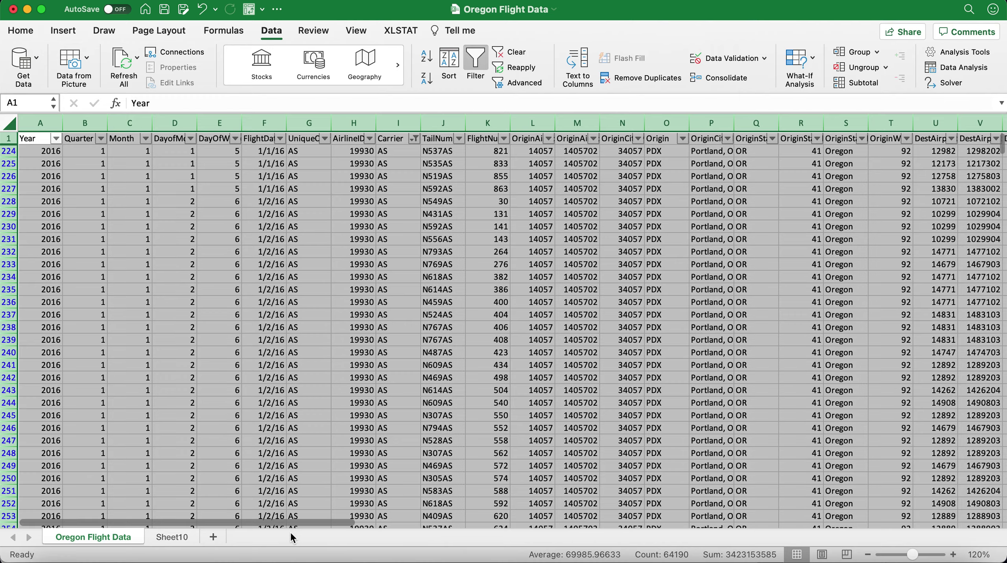
{"action": "left_click_drag", "start_coordinate": [357, 523], "coordinate": [11, 530]}
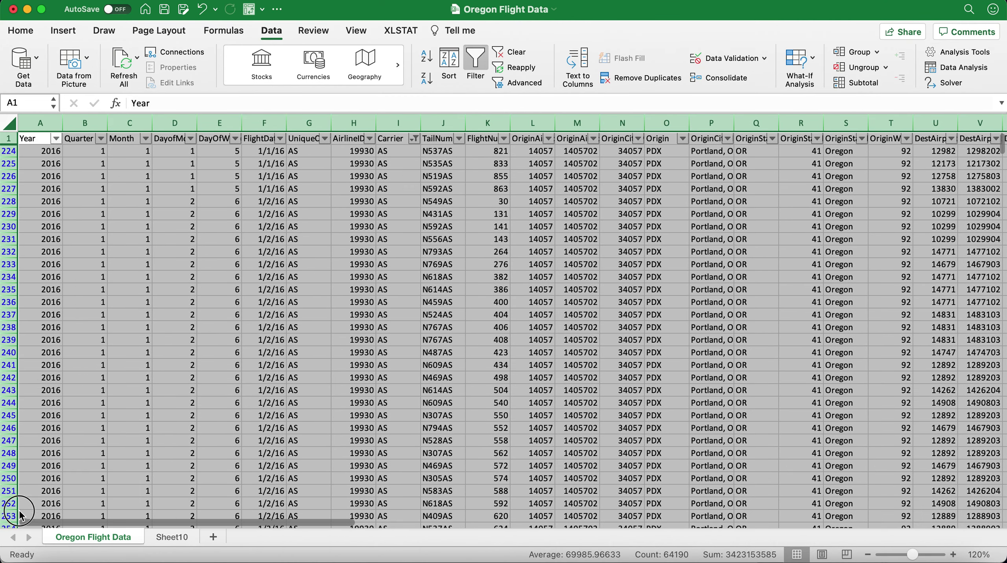
{"action": "right_click", "coordinate": [11, 125]}
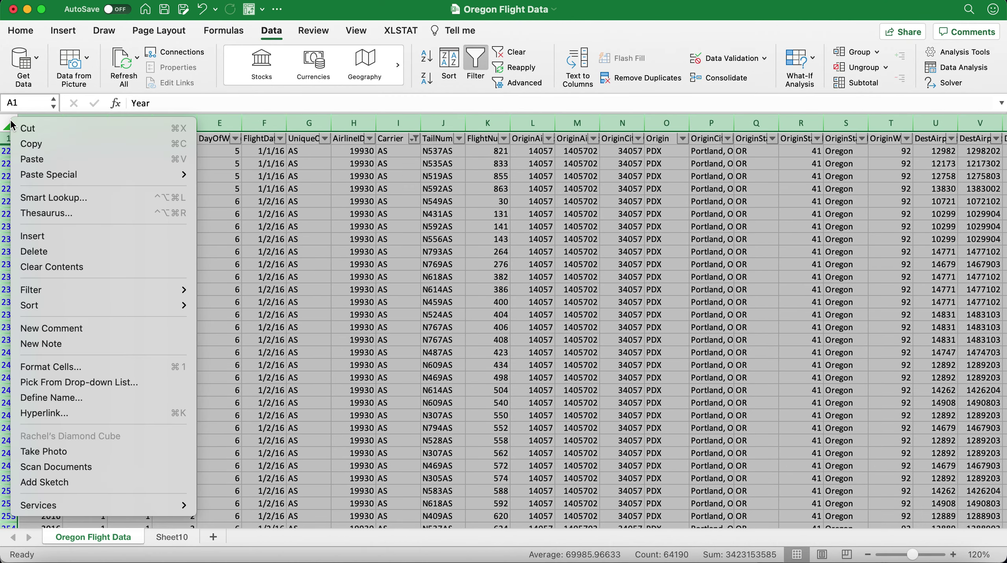
{"action": "left_click", "coordinate": [32, 149]}
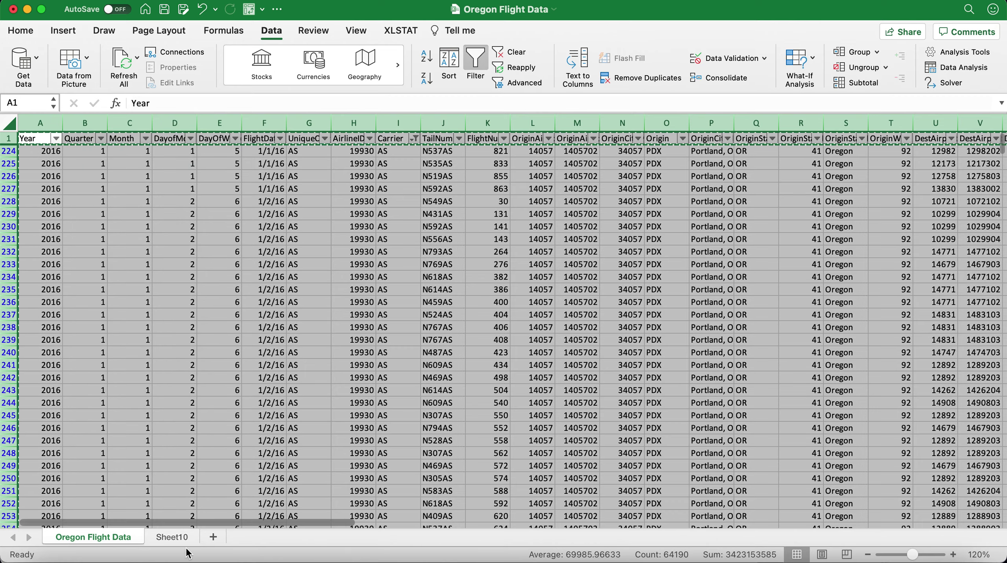
Step: Paste the copied flight rows as values only into Sheet10, starting at cell A1
{"action": "left_click", "coordinate": [171, 537]}
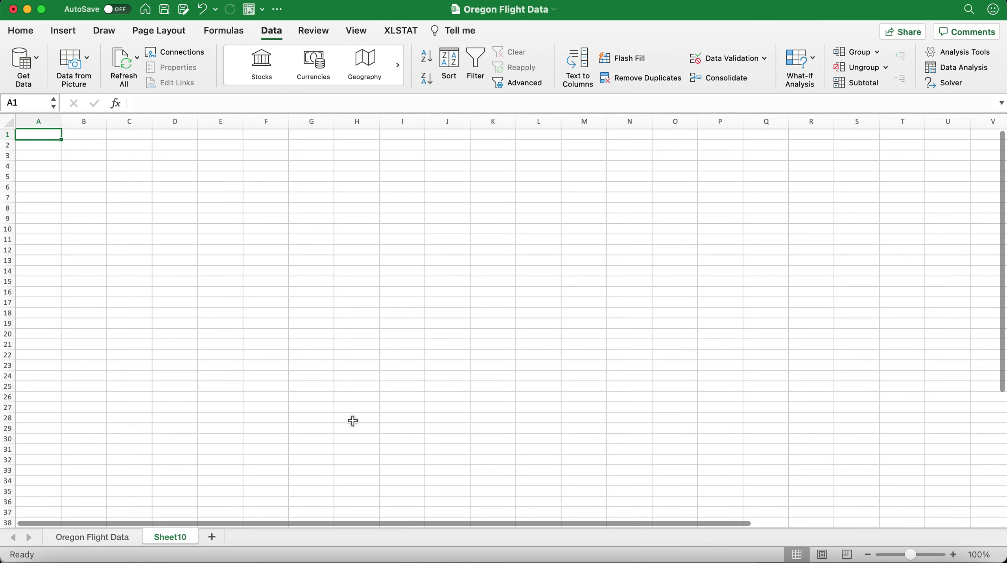
{"action": "right_click", "coordinate": [24, 135]}
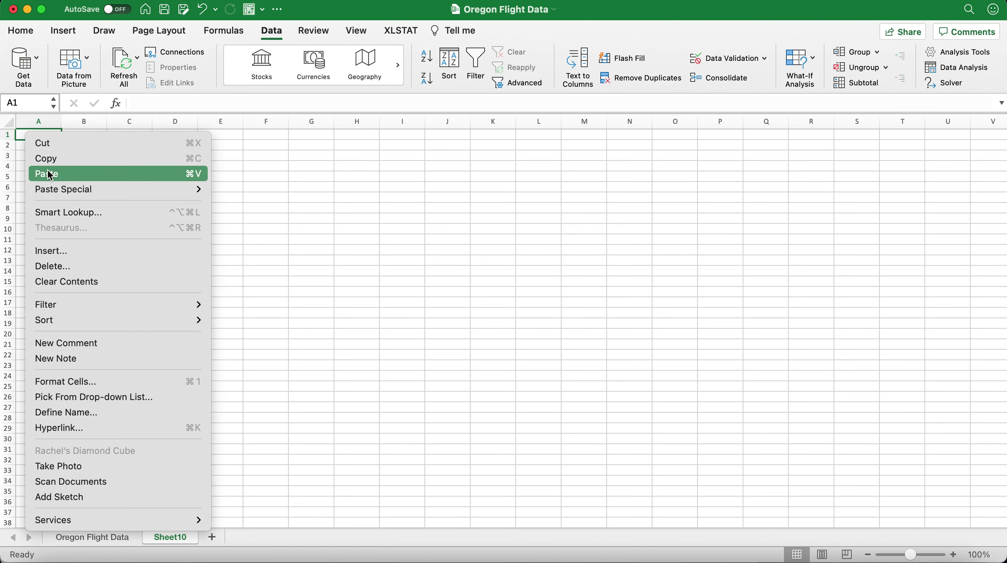
{"action": "mouse_move", "coordinate": [62, 190]}
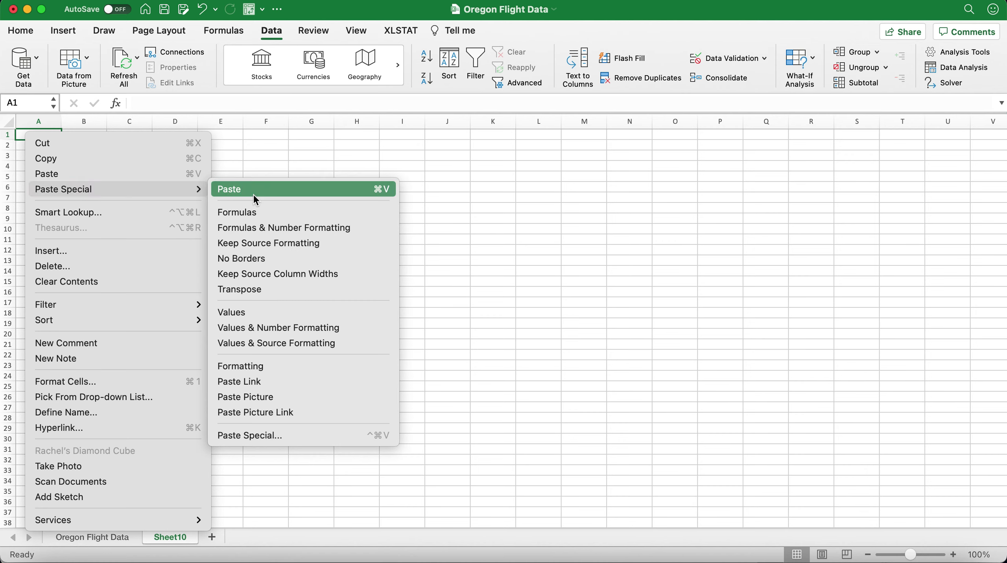
{"action": "left_click", "coordinate": [267, 312]}
{"action": "left_click", "coordinate": [159, 209]}
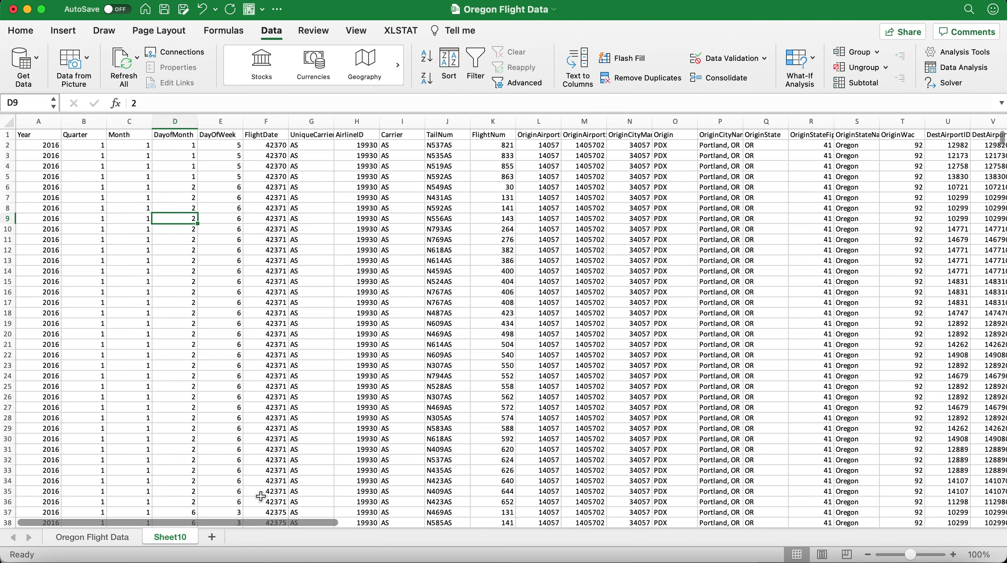
Step: Examine the pasted flight data on Sheet10, checking the Carrier column and the last data row
{"action": "left_click_drag", "start_coordinate": [292, 523], "coordinate": [321, 522]}
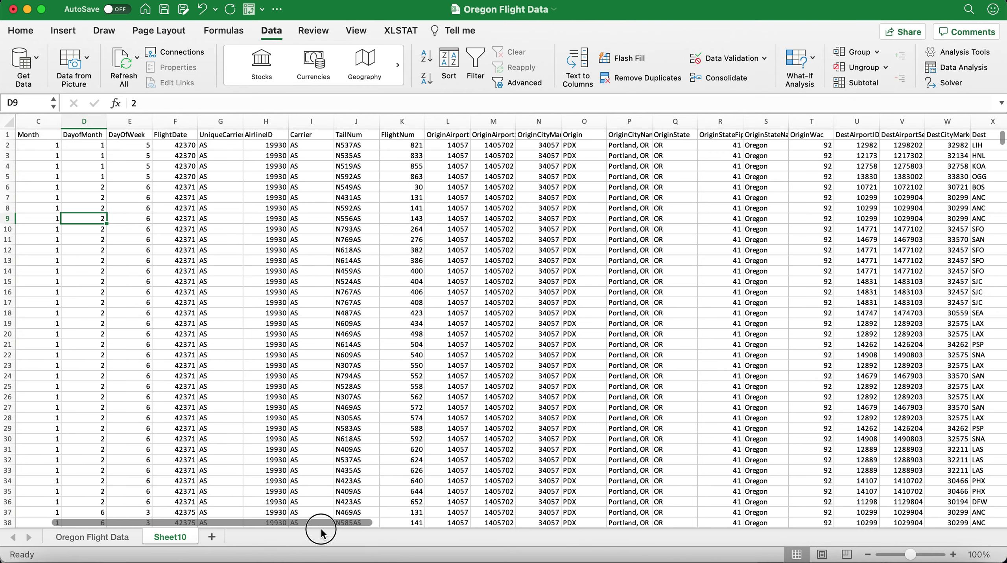
{"action": "left_click", "coordinate": [303, 126]}
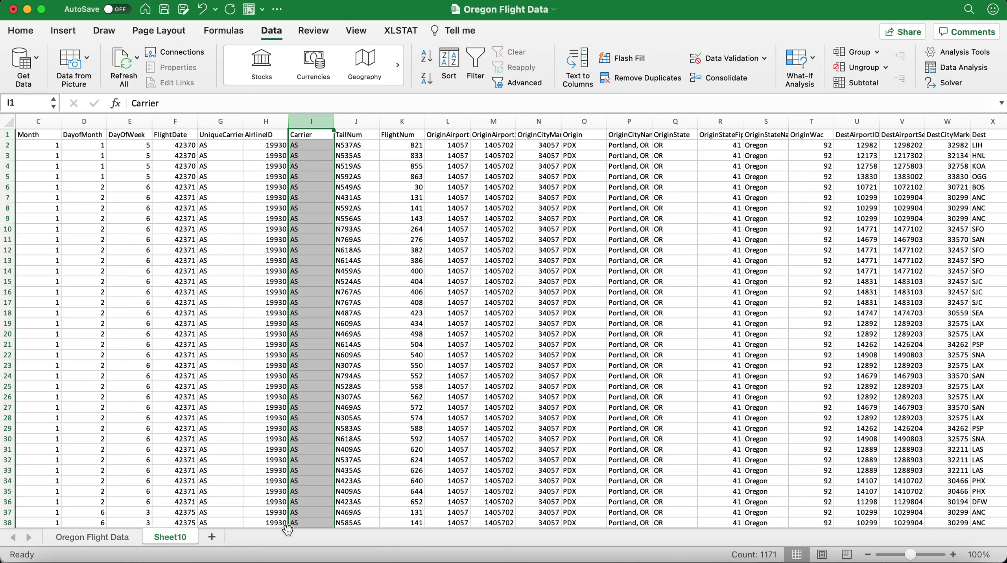
{"action": "left_click_drag", "start_coordinate": [293, 524], "coordinate": [343, 530]}
{"action": "left_click_drag", "start_coordinate": [1002, 142], "coordinate": [982, 390]}
{"action": "left_click_drag", "start_coordinate": [228, 524], "coordinate": [65, 520]}
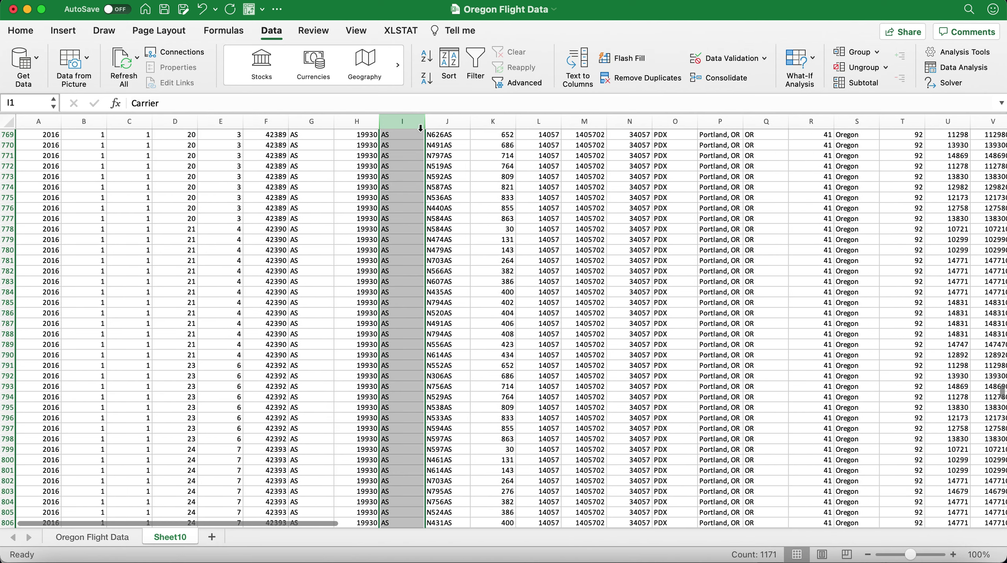
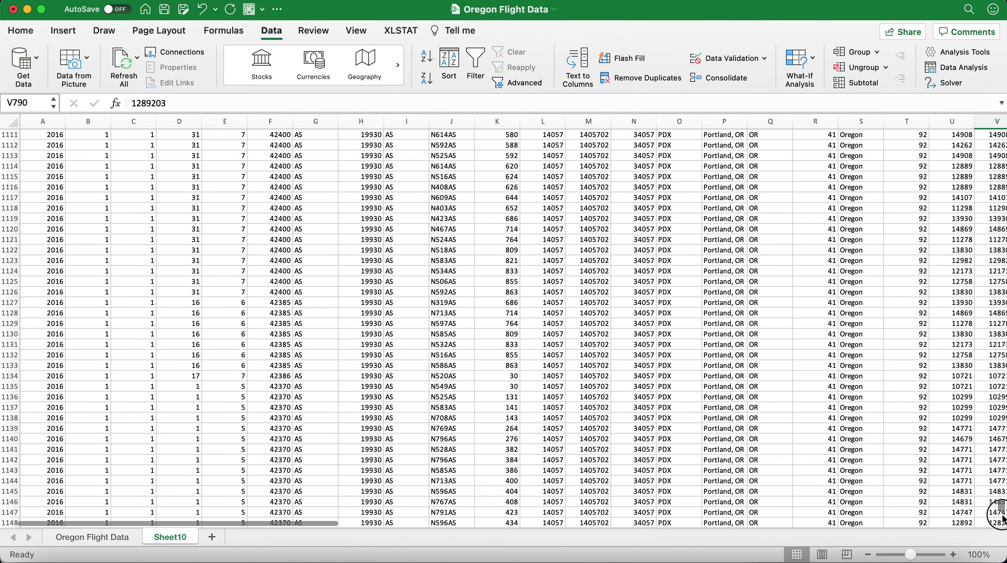
{"action": "left_click", "coordinate": [377, 462]}
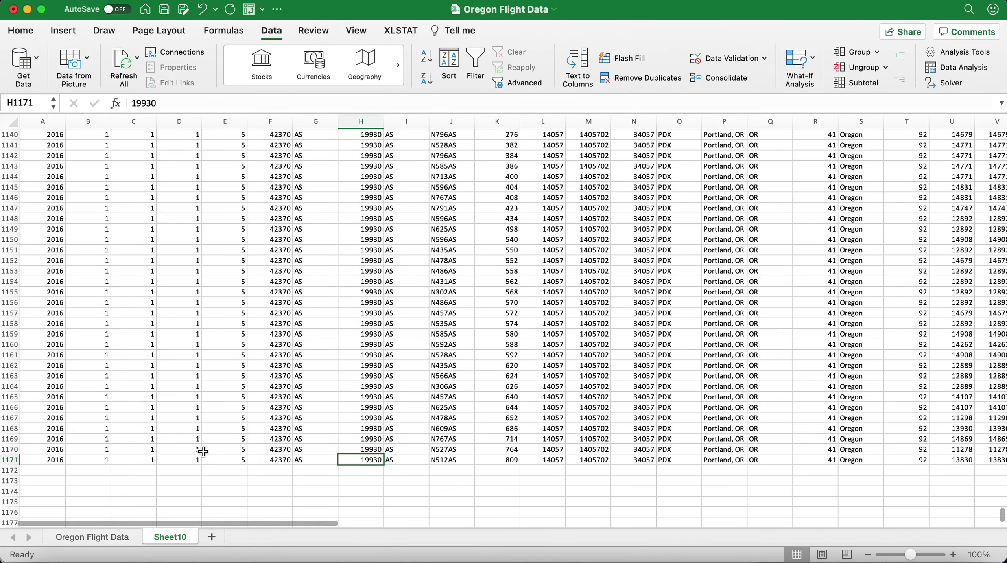
{"action": "left_click", "coordinate": [10, 459]}
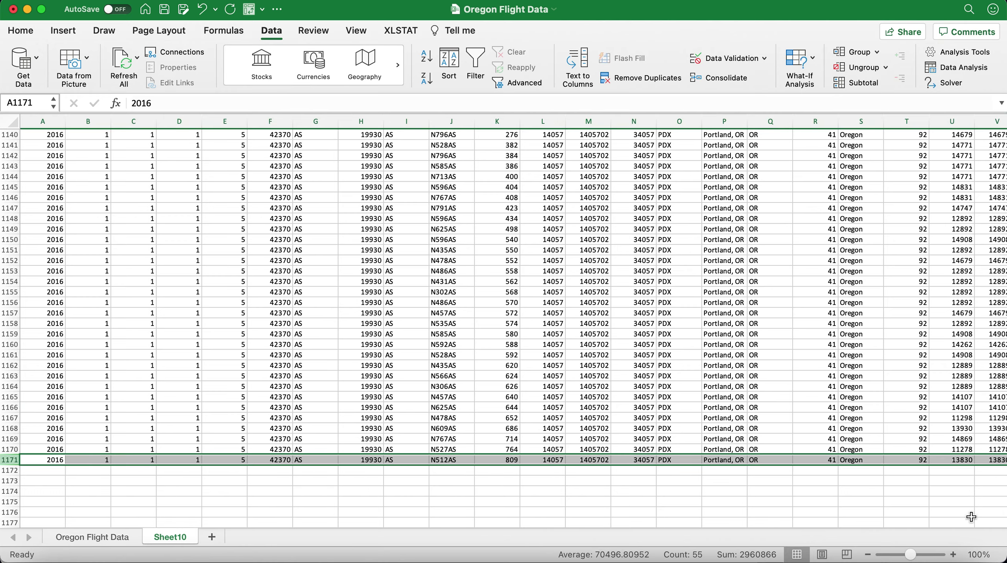
{"action": "left_click", "coordinate": [953, 555]}
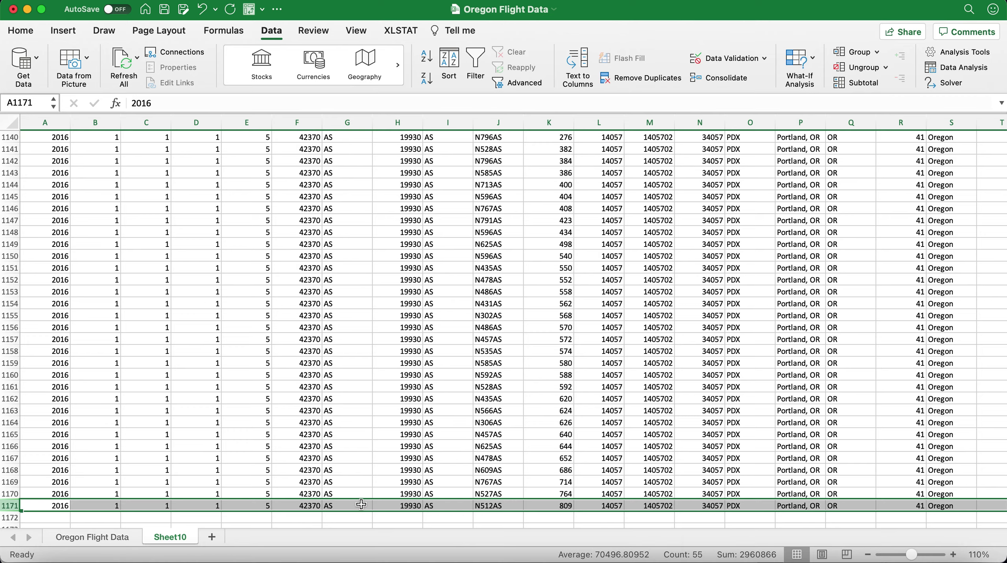
{"action": "scroll", "coordinate": [357, 383], "scroll_direction": "up", "scroll_amount": 10}
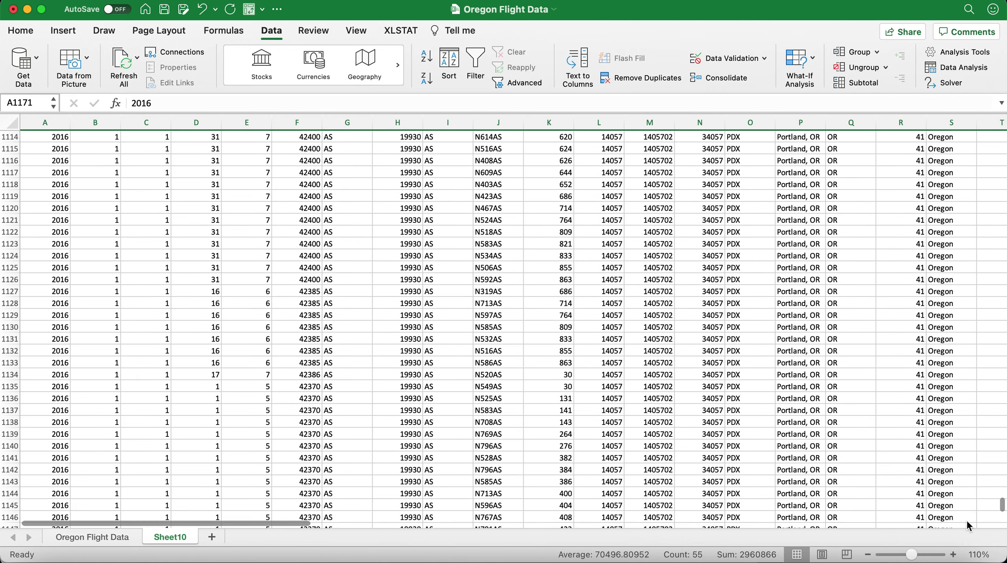
{"action": "left_click_drag", "start_coordinate": [1002, 506], "coordinate": [988, 123]}
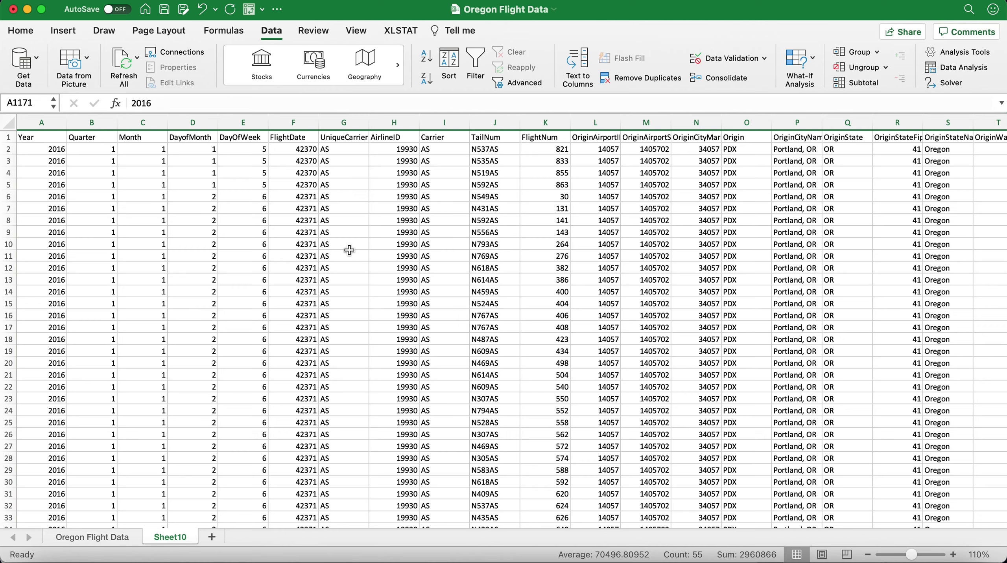
{"action": "left_click", "coordinate": [456, 125]}
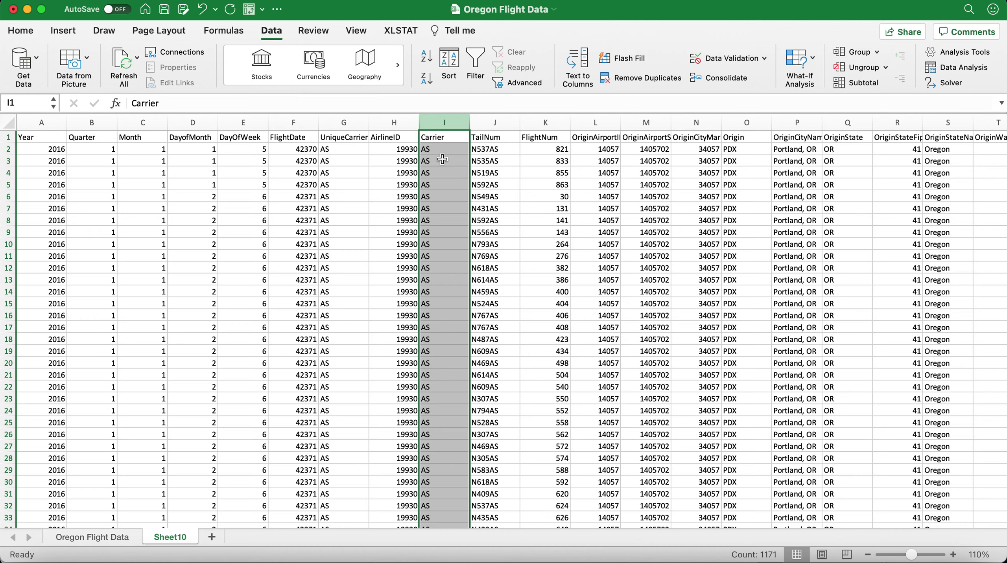
{"action": "left_click", "coordinate": [589, 198]}
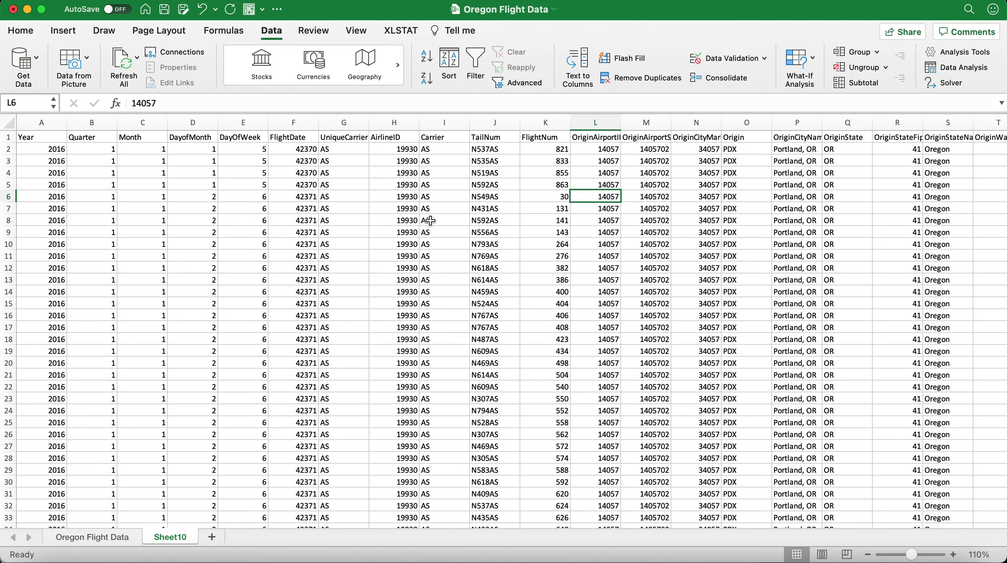
{"action": "left_click", "coordinate": [360, 218]}
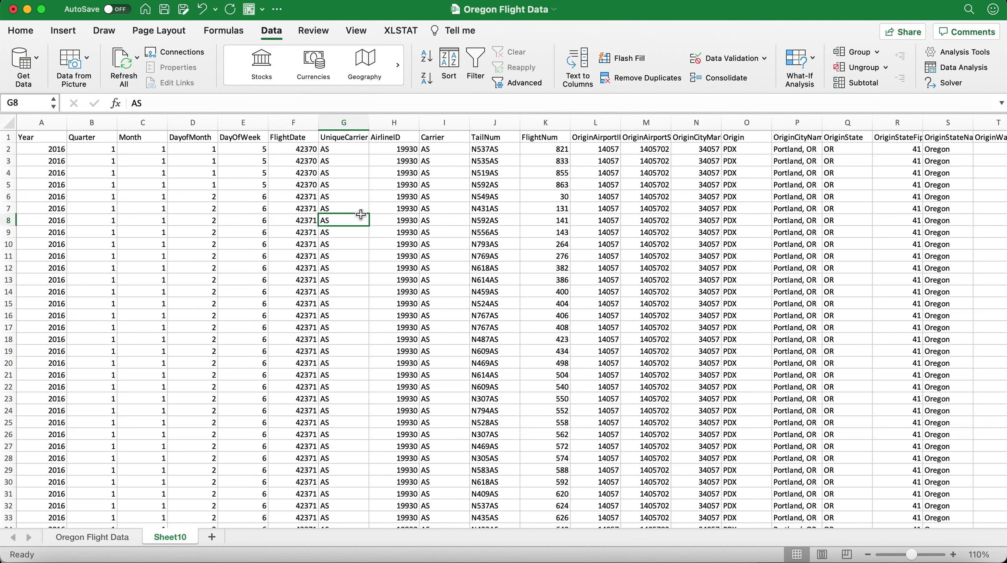
Step: Open XLSTAT's Data sampling dialog and reset all its settings to the defaults
{"action": "left_click", "coordinate": [401, 31]}
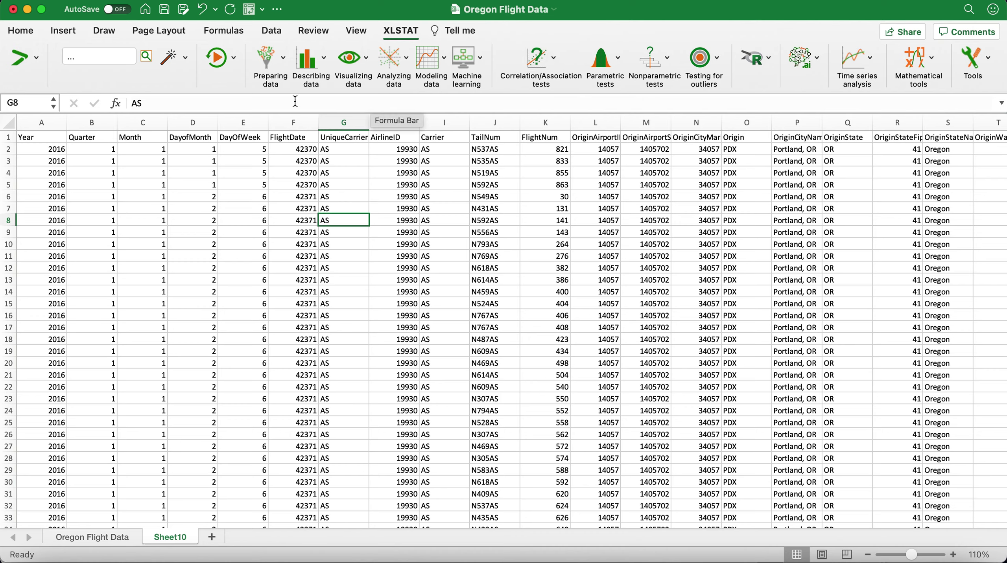
{"action": "left_click", "coordinate": [267, 58]}
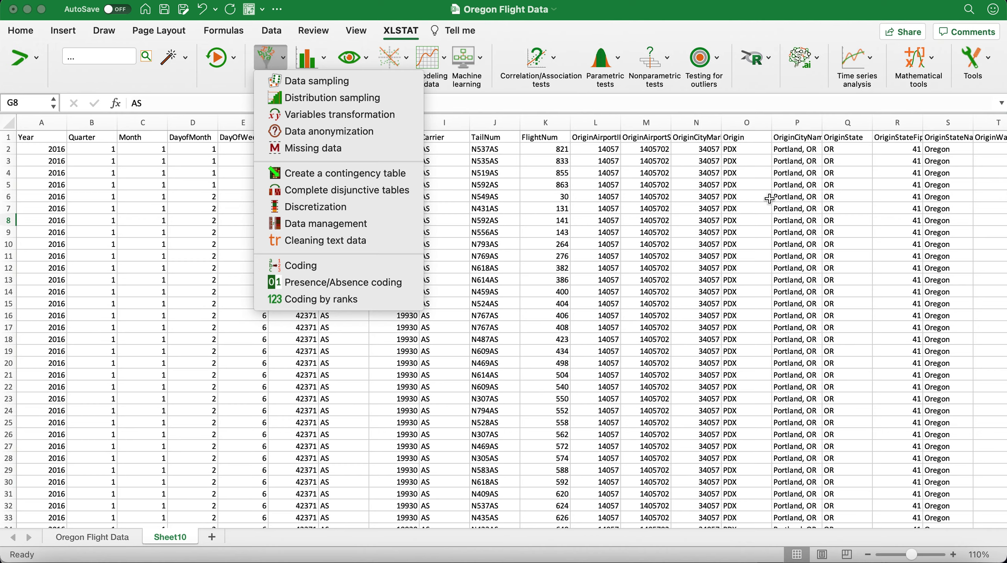
{"action": "left_click", "coordinate": [380, 81]}
{"action": "left_click_drag", "start_coordinate": [437, 198], "coordinate": [390, 157]}
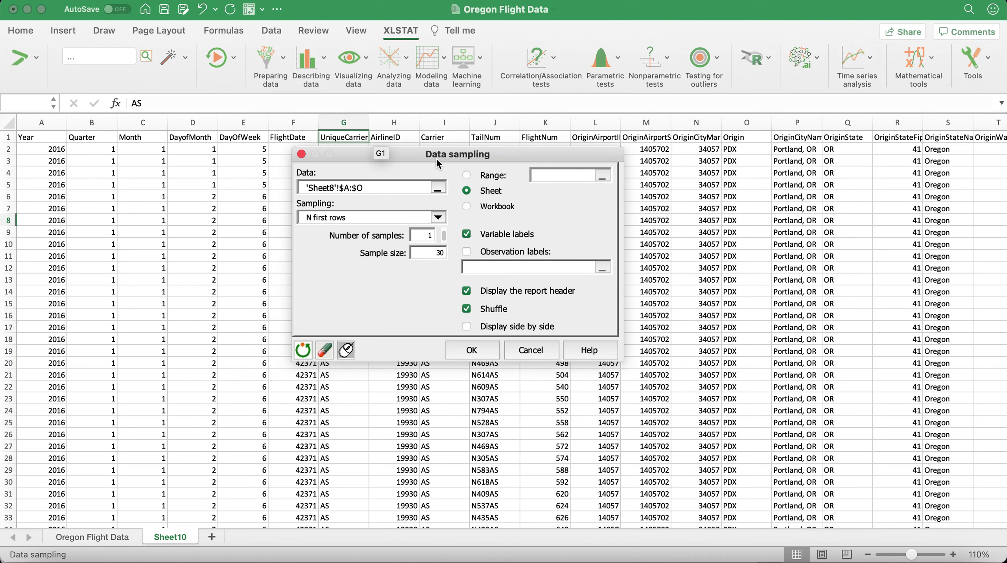
{"action": "left_click", "coordinate": [301, 353]}
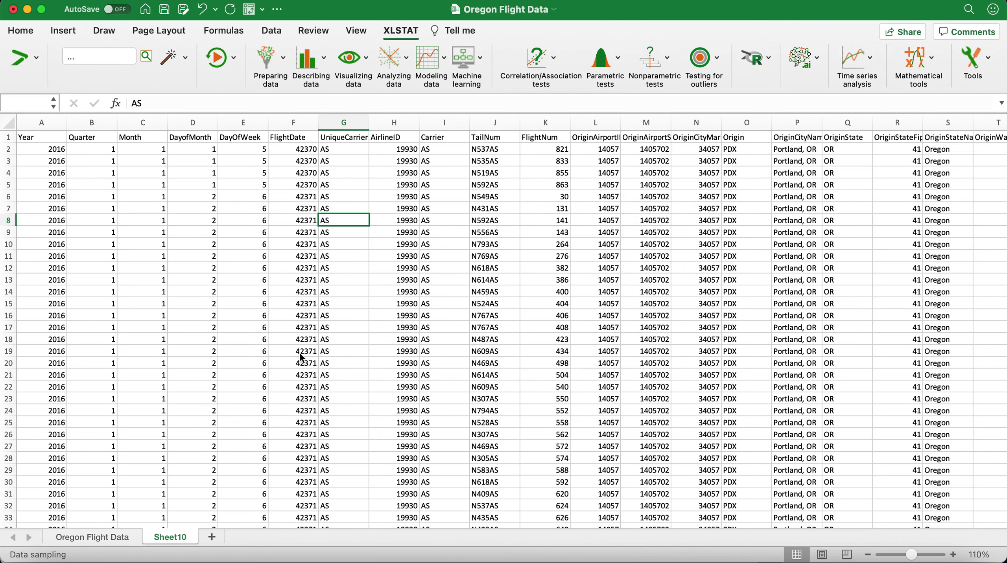
{"action": "left_click_drag", "start_coordinate": [441, 198], "coordinate": [376, 193]}
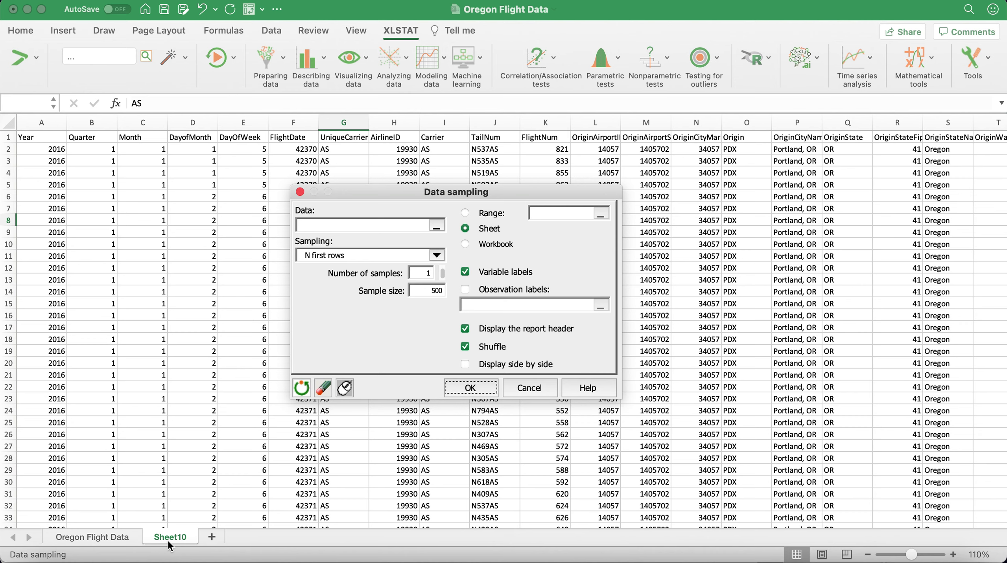
Step: Set the sampling data range to columns A through BD of Sheet10
{"action": "left_click", "coordinate": [317, 223]}
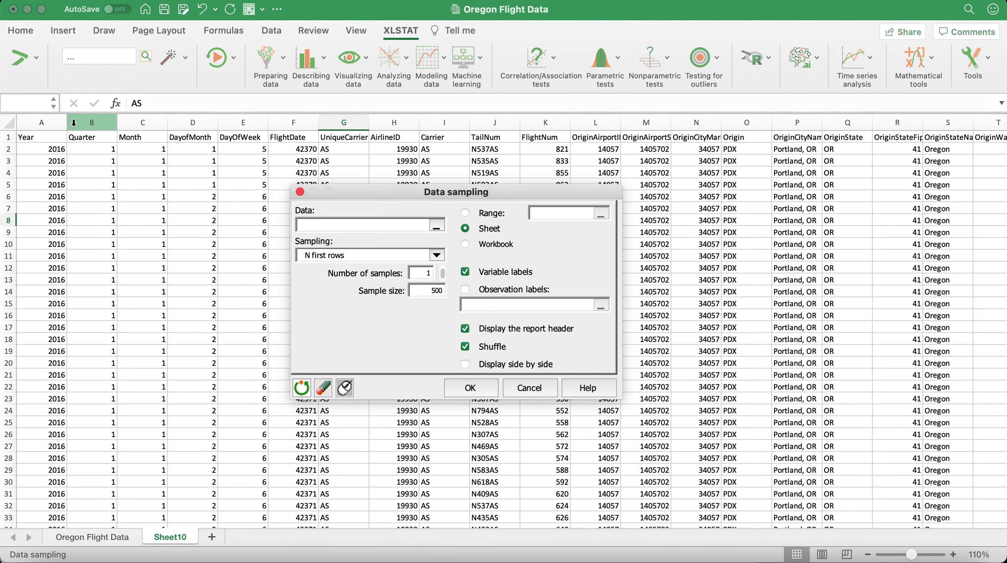
{"action": "left_click_drag", "start_coordinate": [41, 122], "coordinate": [402, 114]}
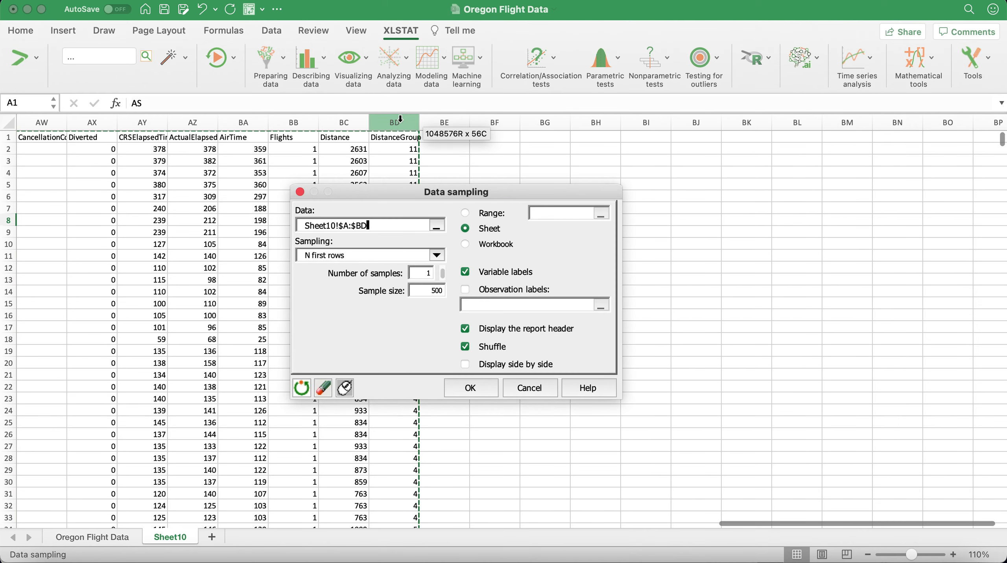
{"action": "left_click_drag", "start_coordinate": [401, 195], "coordinate": [496, 182]}
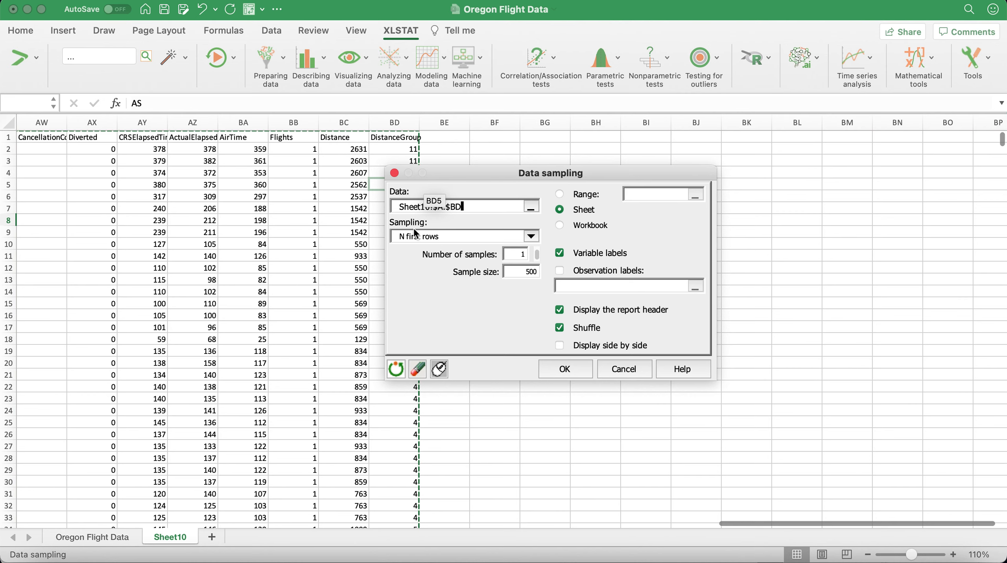
Step: Set the sampling method to Random without replacement with a sample size of 50, and run the sampling
{"action": "left_click", "coordinate": [535, 237]}
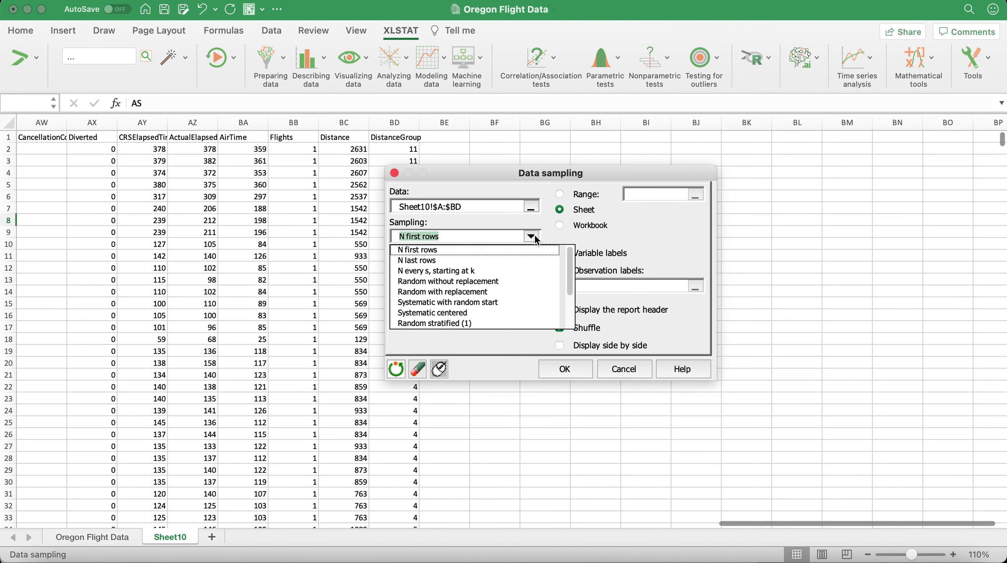
{"action": "left_click", "coordinate": [531, 280]}
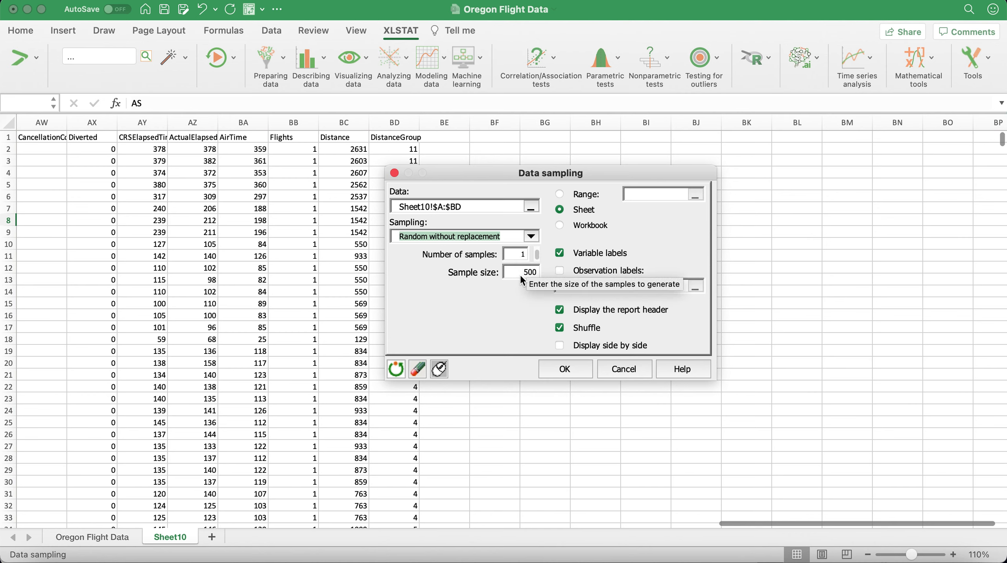
{"action": "left_click", "coordinate": [522, 273]}
{"action": "type", "text": "50"}
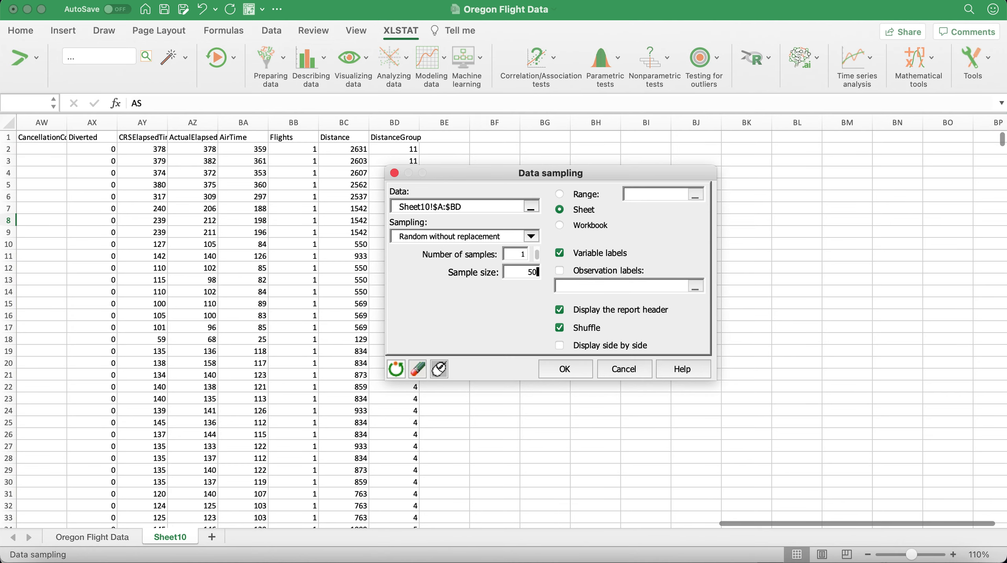
{"action": "left_click", "coordinate": [565, 368]}
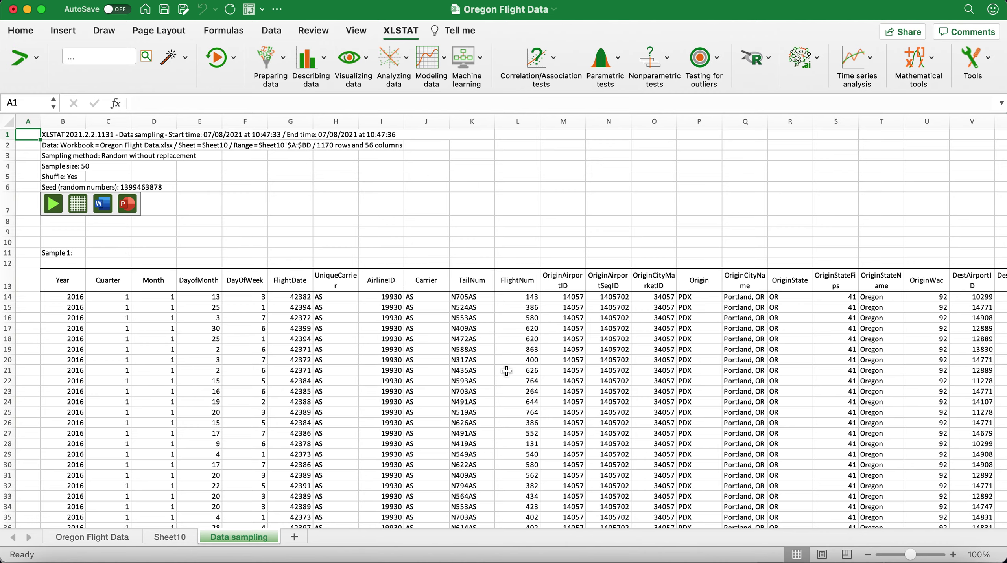
Step: Hide the gridlines on the Data sampling report sheet
{"action": "left_click", "coordinate": [954, 555]}
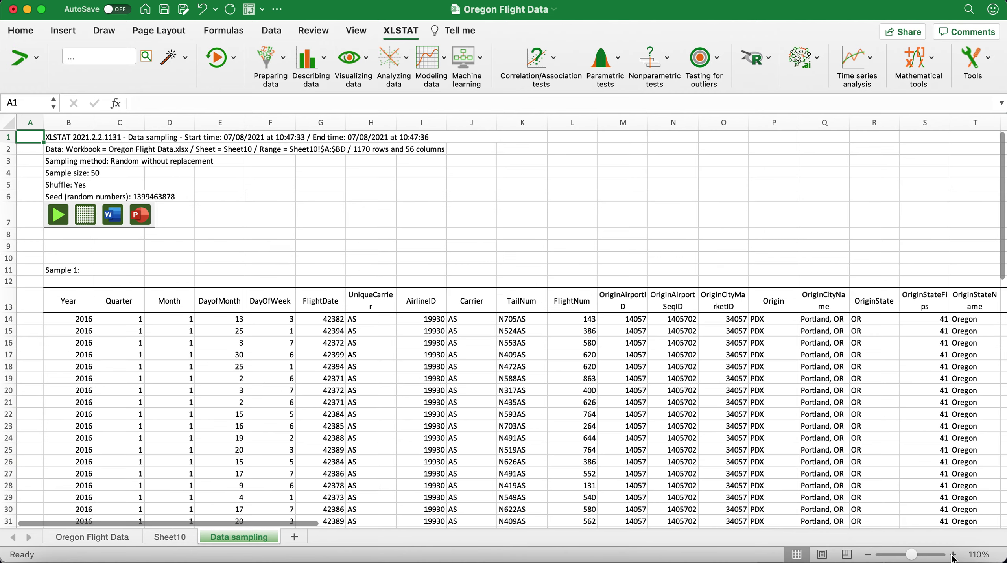
{"action": "left_click", "coordinate": [81, 221]}
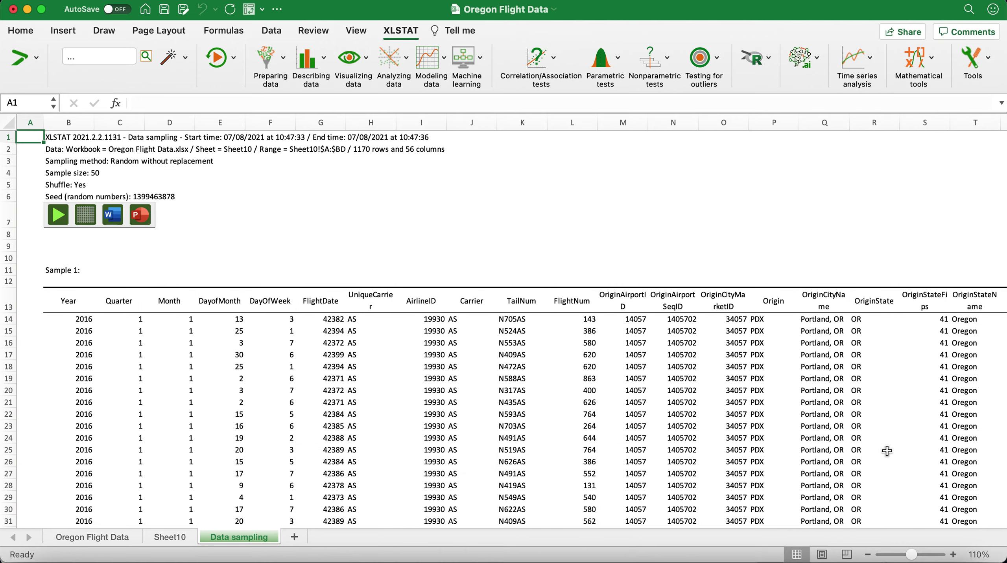
Step: Examine the sampled flight rows on the Data sampling sheet, checking the Carrier column down through the sample
{"action": "scroll", "coordinate": [886, 451], "scroll_direction": "down", "scroll_amount": 4}
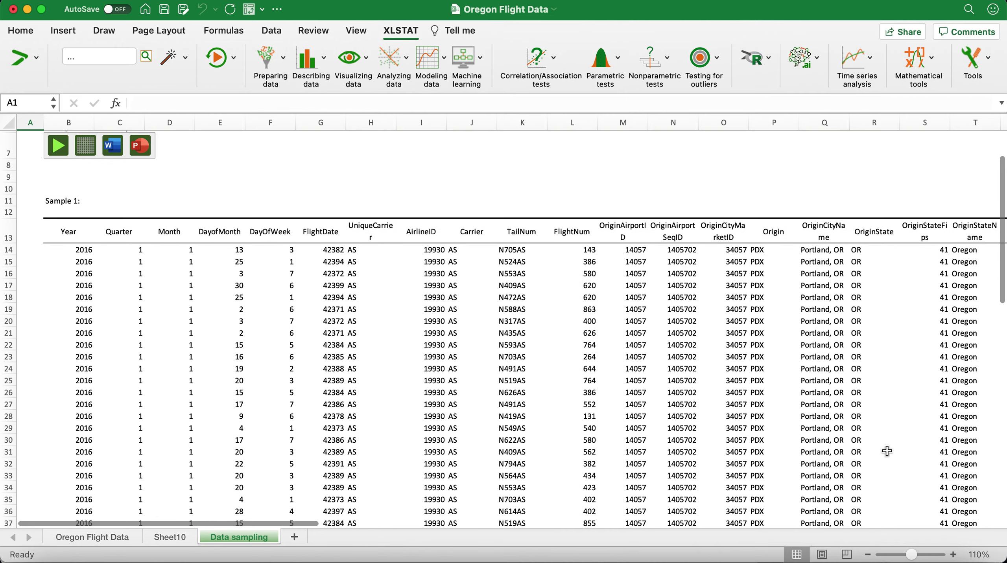
{"action": "scroll", "coordinate": [887, 449], "scroll_direction": "down", "scroll_amount": 3}
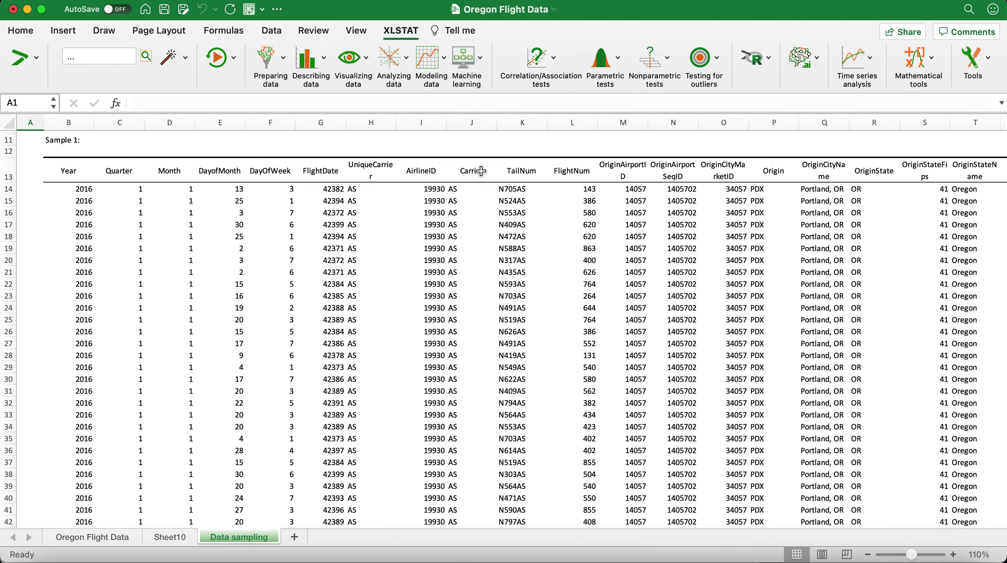
{"action": "left_click", "coordinate": [477, 126]}
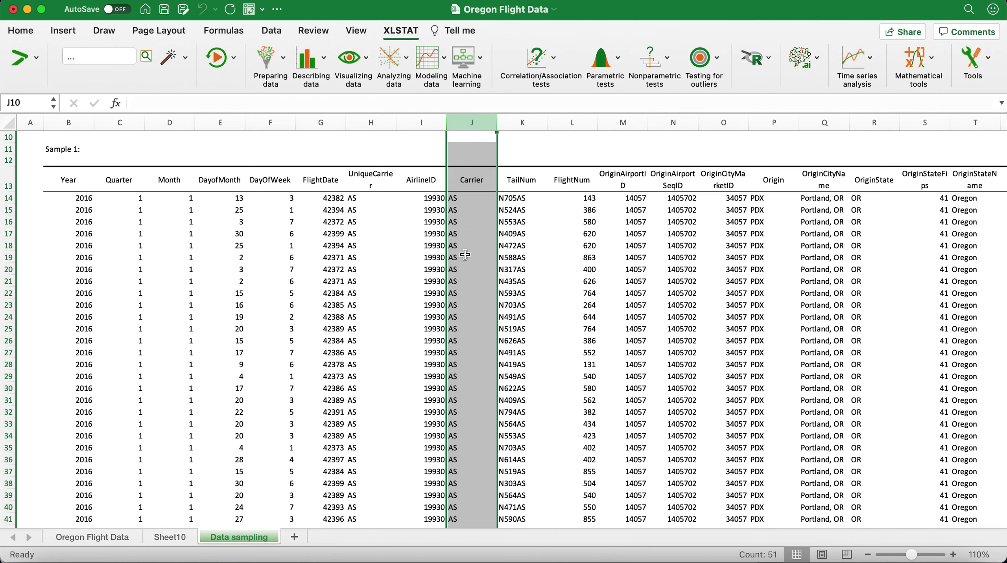
{"action": "scroll", "coordinate": [466, 395], "scroll_direction": "down", "scroll_amount": 2}
{"action": "scroll", "coordinate": [465, 394], "scroll_direction": "down", "scroll_amount": 5}
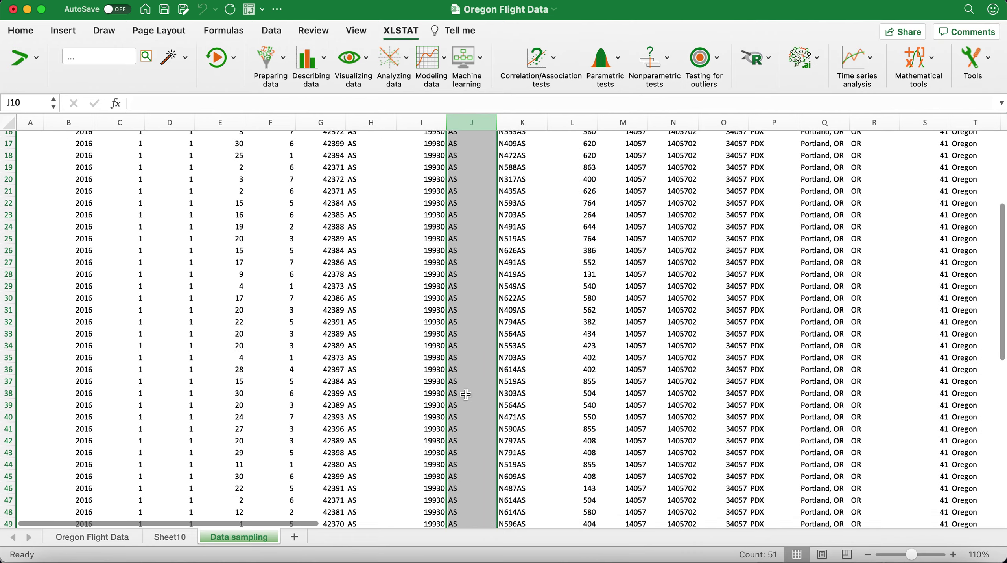
{"action": "scroll", "coordinate": [465, 395], "scroll_direction": "down", "scroll_amount": 5}
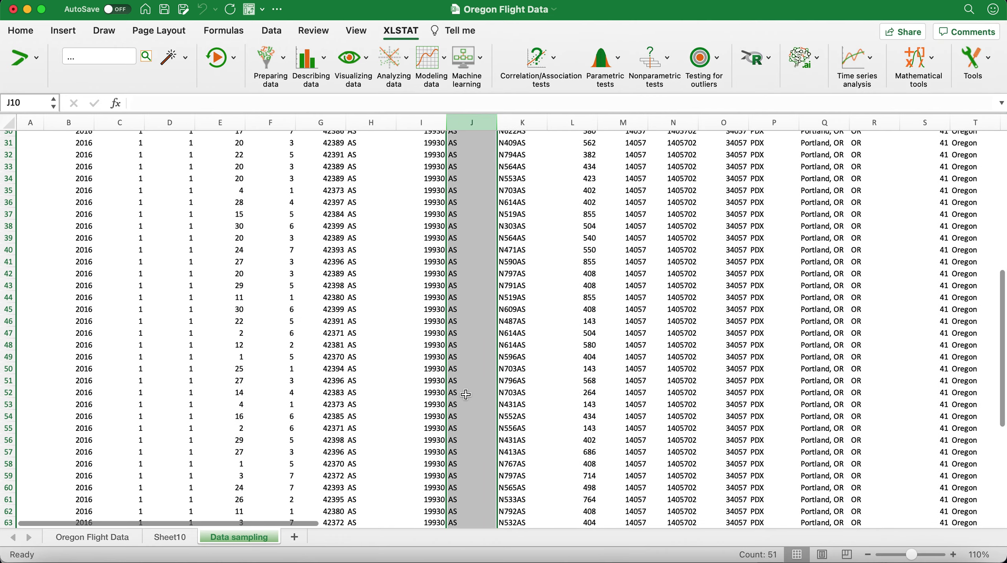
{"action": "scroll", "coordinate": [70, 469], "scroll_direction": "up", "scroll_amount": 9}
{"action": "scroll", "coordinate": [70, 469], "scroll_direction": "up", "scroll_amount": 3}
{"action": "left_click_drag", "start_coordinate": [50, 214], "coordinate": [927, 437]}
{"action": "scroll", "coordinate": [489, 384], "scroll_direction": "down", "scroll_amount": 3}
{"action": "scroll", "coordinate": [489, 385], "scroll_direction": "down", "scroll_amount": 3}
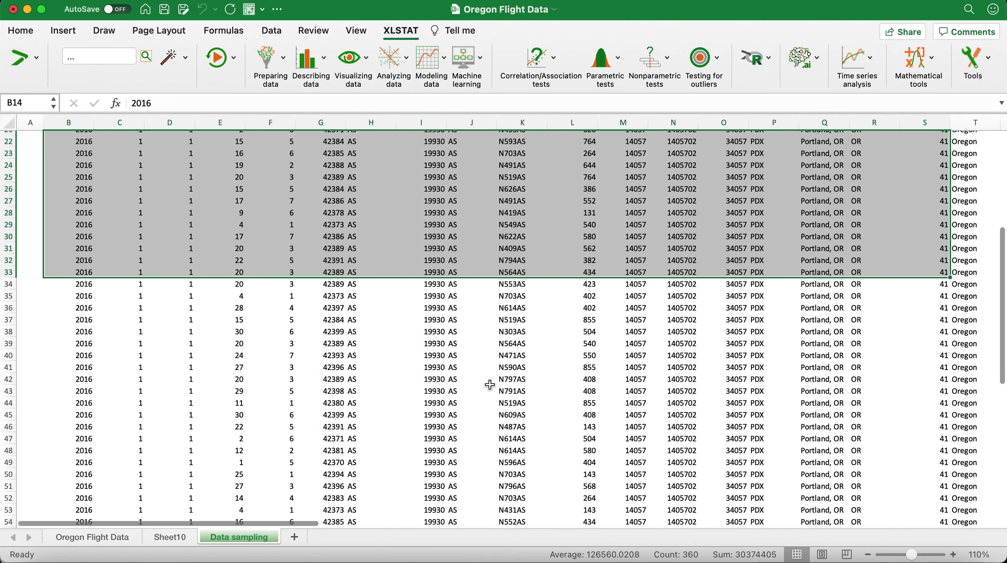
{"action": "left_click", "coordinate": [490, 384]}
{"action": "scroll", "coordinate": [173, 217], "scroll_direction": "up", "scroll_amount": 5}
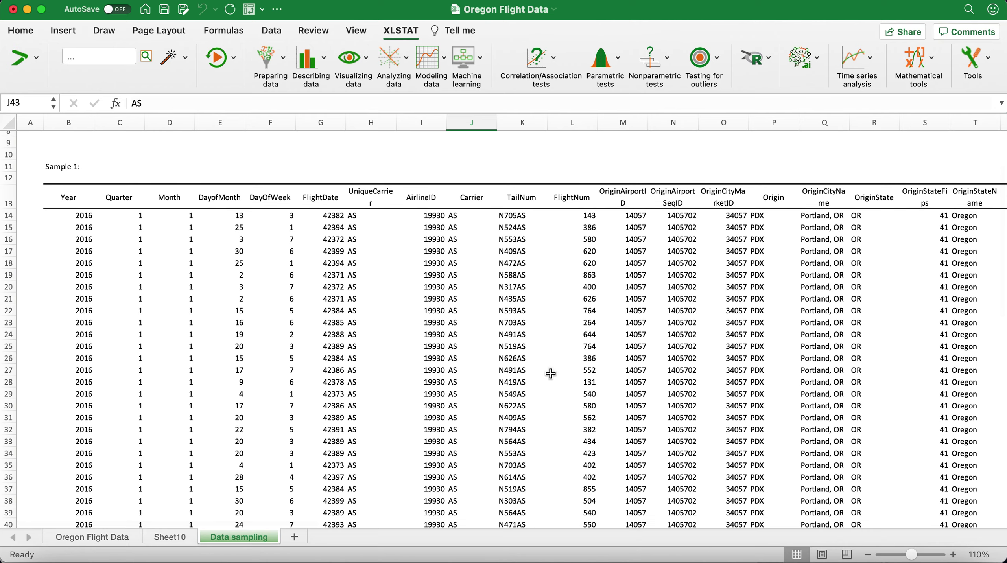
Step: Examine the destination and departure columns of the sample, going down the DepDelay values
{"action": "left_click_drag", "start_coordinate": [313, 522], "coordinate": [523, 551]}
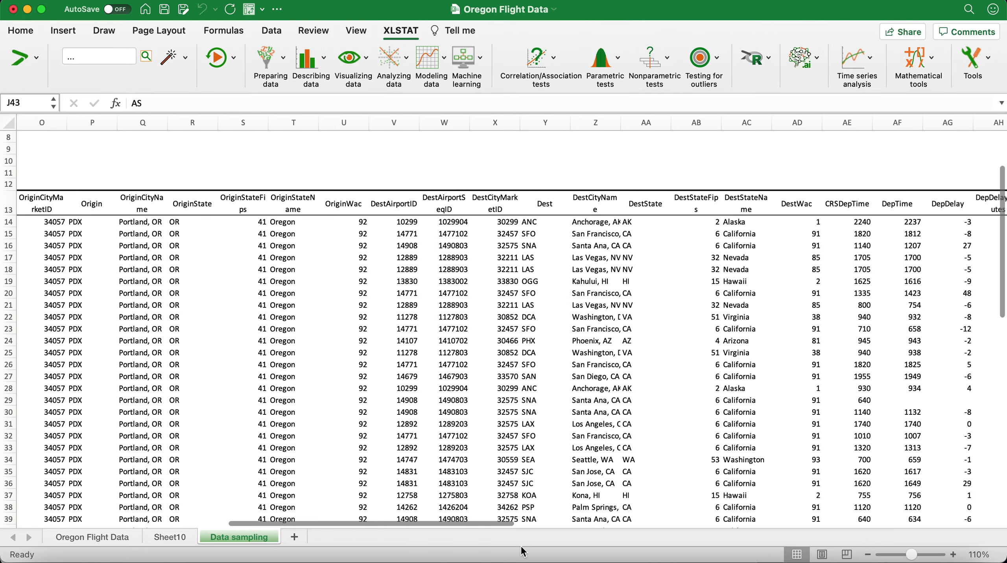
{"action": "left_click_drag", "start_coordinate": [352, 525], "coordinate": [386, 528]}
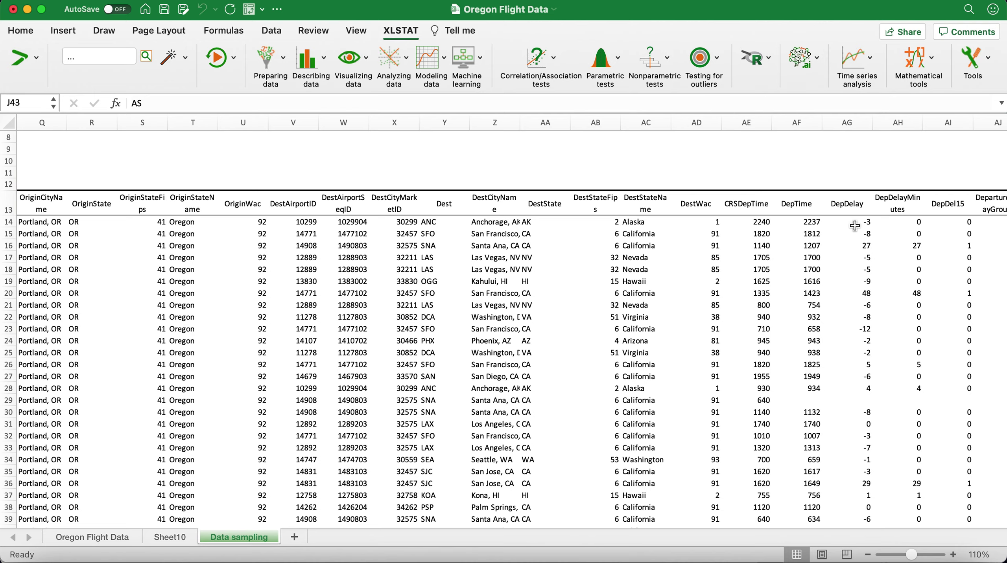
{"action": "scroll", "coordinate": [855, 225], "scroll_direction": "down", "scroll_amount": 1}
{"action": "scroll", "coordinate": [854, 226], "scroll_direction": "down", "scroll_amount": 2}
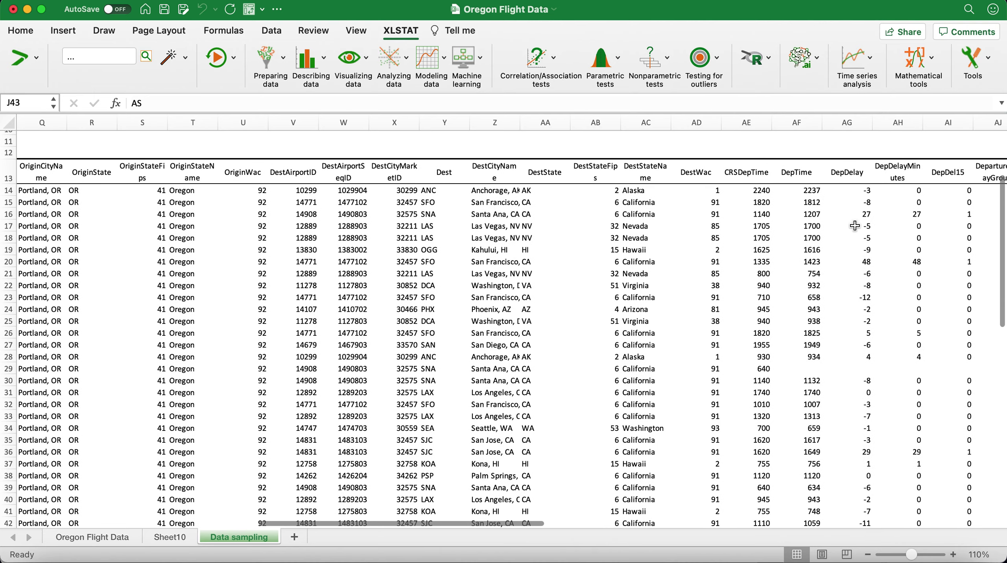
{"action": "scroll", "coordinate": [855, 226], "scroll_direction": "down", "scroll_amount": 2}
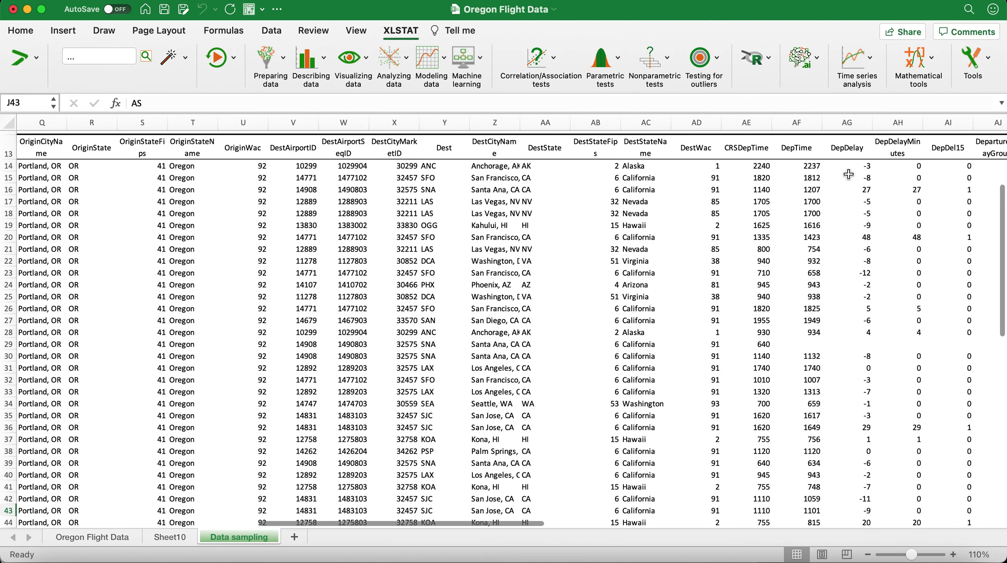
{"action": "scroll", "coordinate": [856, 216], "scroll_direction": "down", "scroll_amount": 1}
{"action": "scroll", "coordinate": [856, 215], "scroll_direction": "down", "scroll_amount": 4}
{"action": "scroll", "coordinate": [855, 215], "scroll_direction": "down", "scroll_amount": 5}
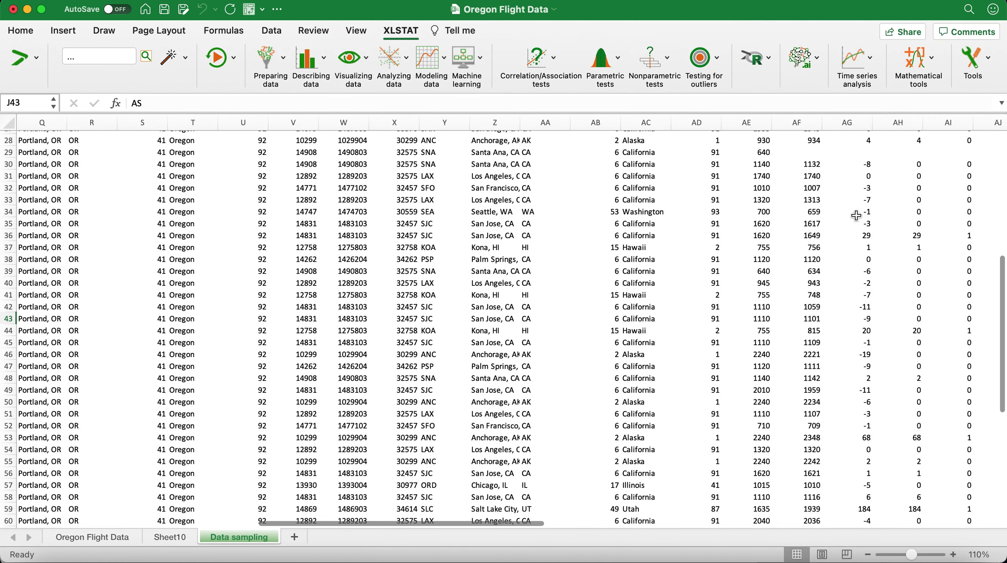
Step: Calculate the average departure delay of the sample in cell AG67 with the formula =AVERAGE(AG14:AG63)
{"action": "left_click", "coordinate": [853, 506]}
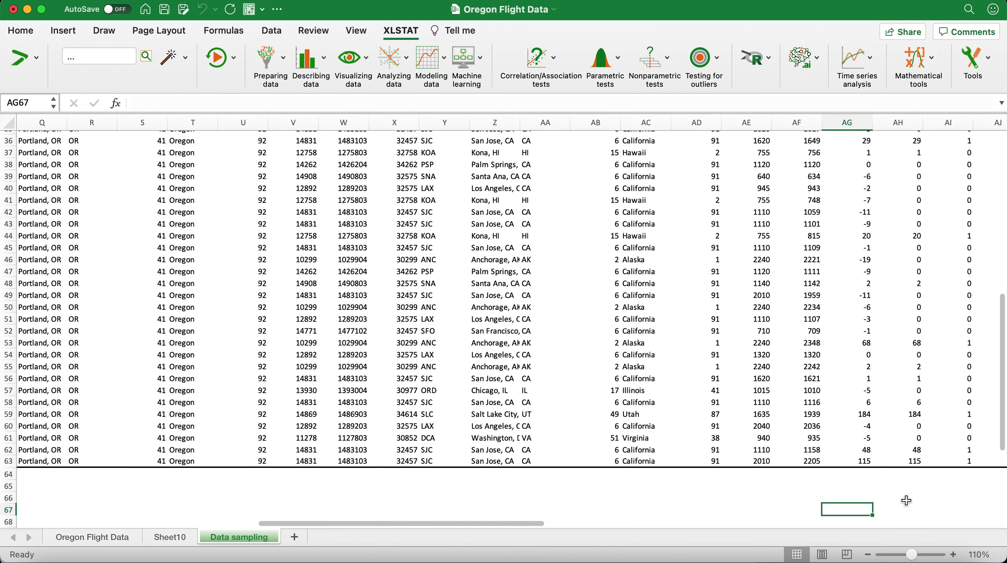
{"action": "type", "text": "=a"}
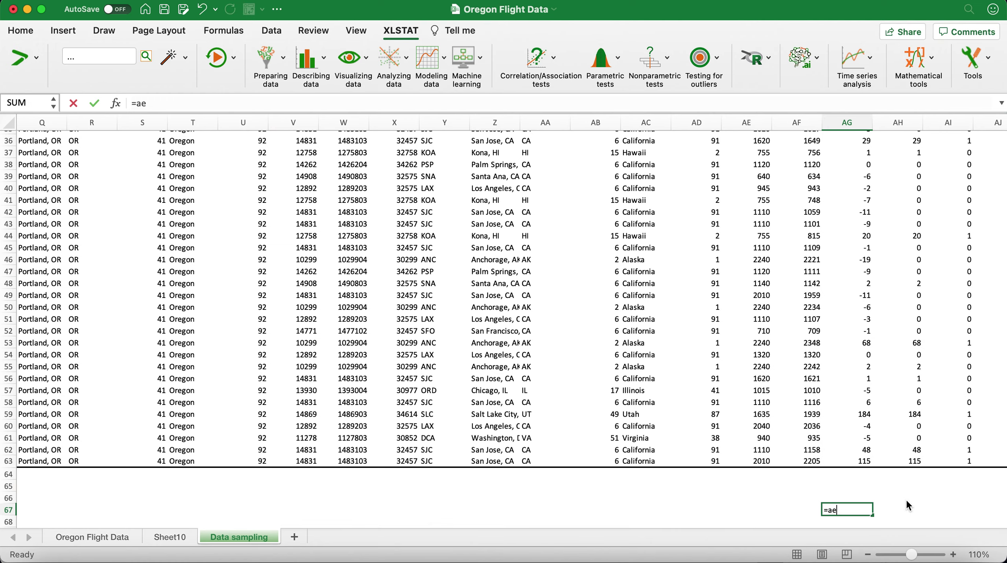
{"action": "type", "text": "verae"}
{"action": "key", "text": "BackSpace"}
{"action": "type", "text": "ge"}
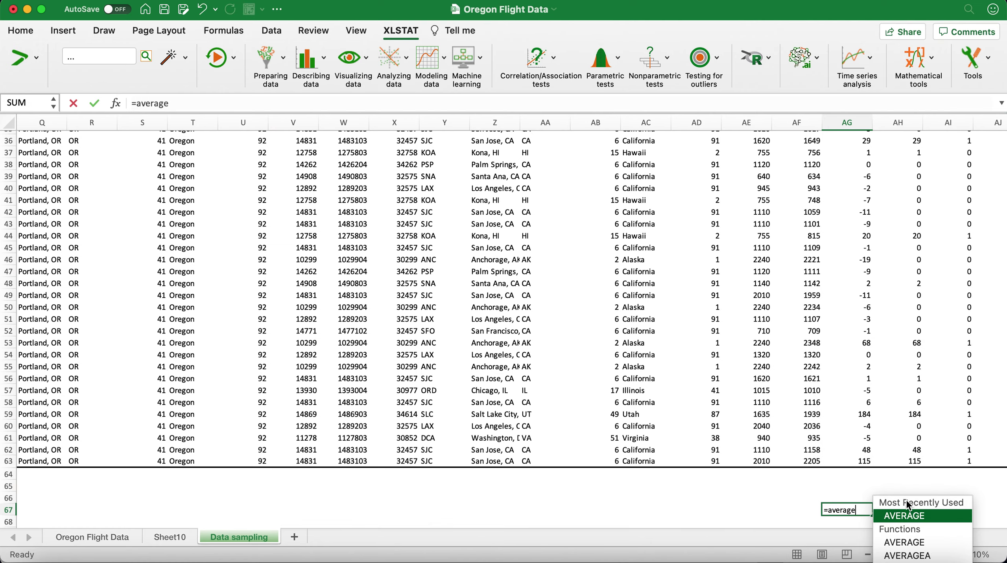
{"action": "type", "text": "("}
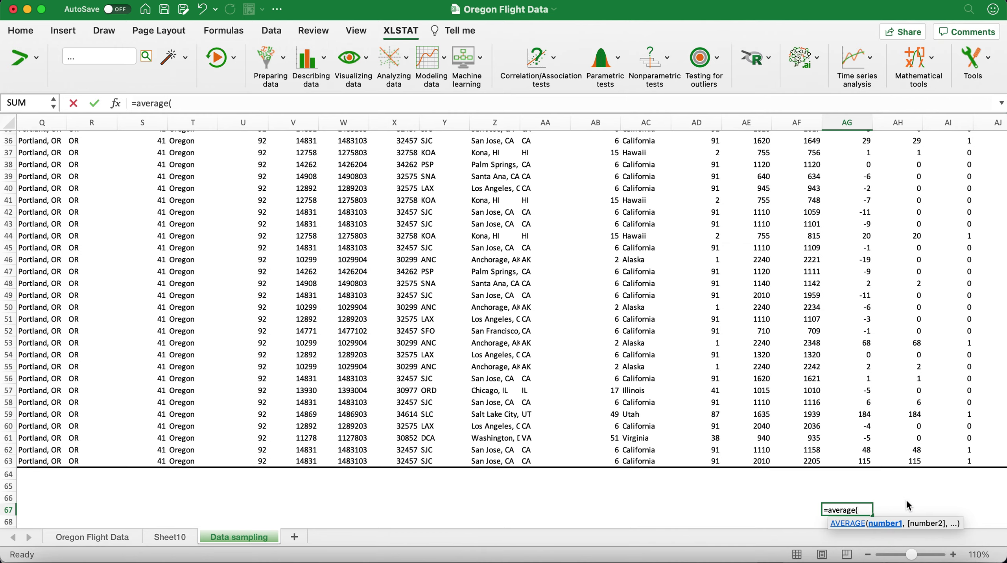
{"action": "scroll", "coordinate": [869, 327], "scroll_direction": "up", "scroll_amount": 5}
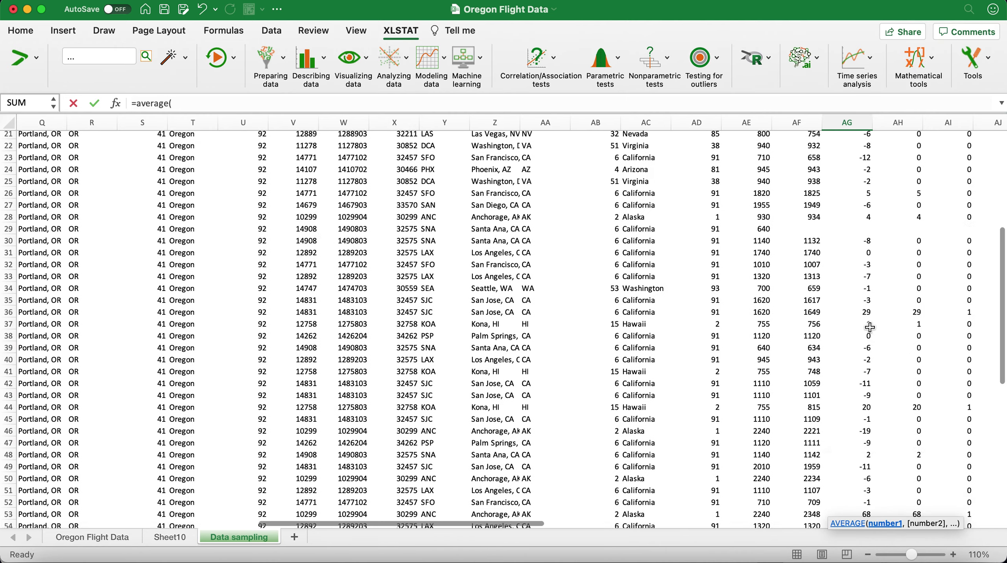
{"action": "scroll", "coordinate": [869, 327], "scroll_direction": "up", "scroll_amount": 4}
{"action": "left_click_drag", "start_coordinate": [848, 201], "coordinate": [846, 397]}
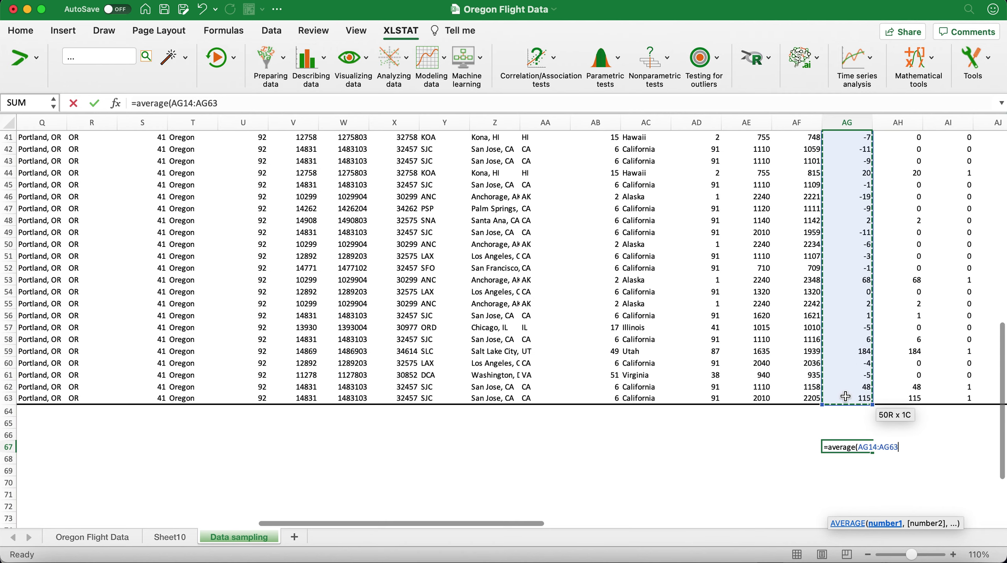
{"action": "type", "text": ")"}
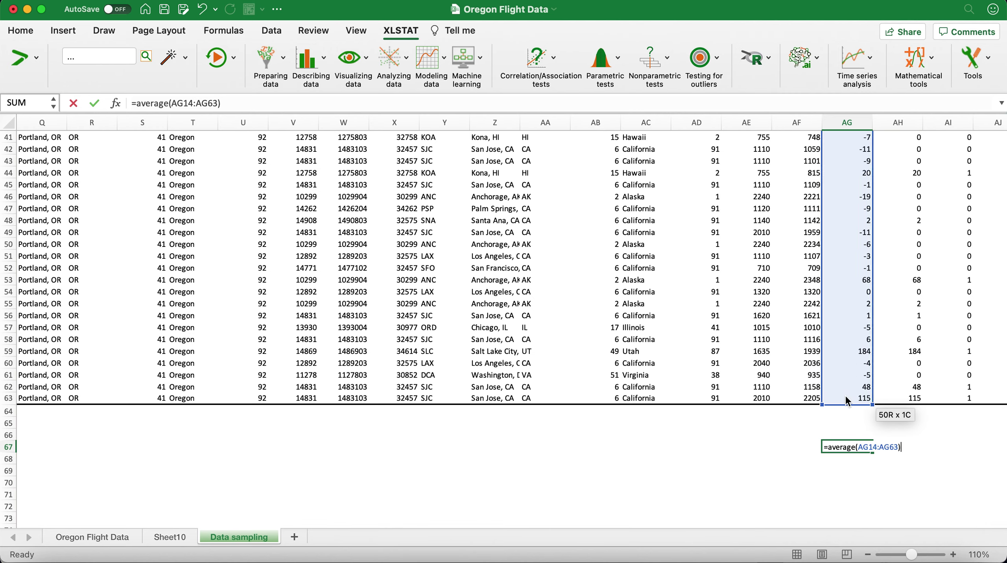
{"action": "key", "text": "Return"}
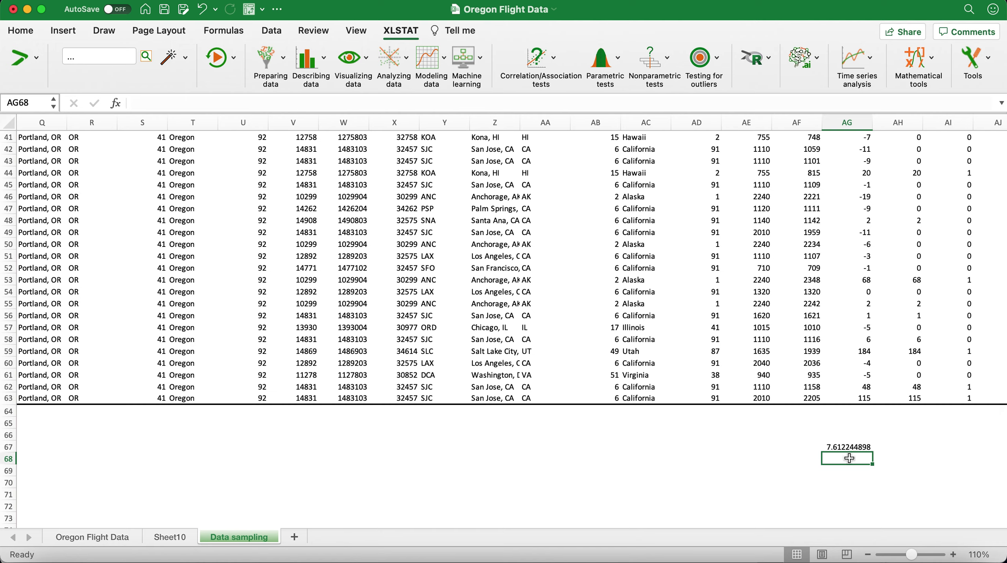